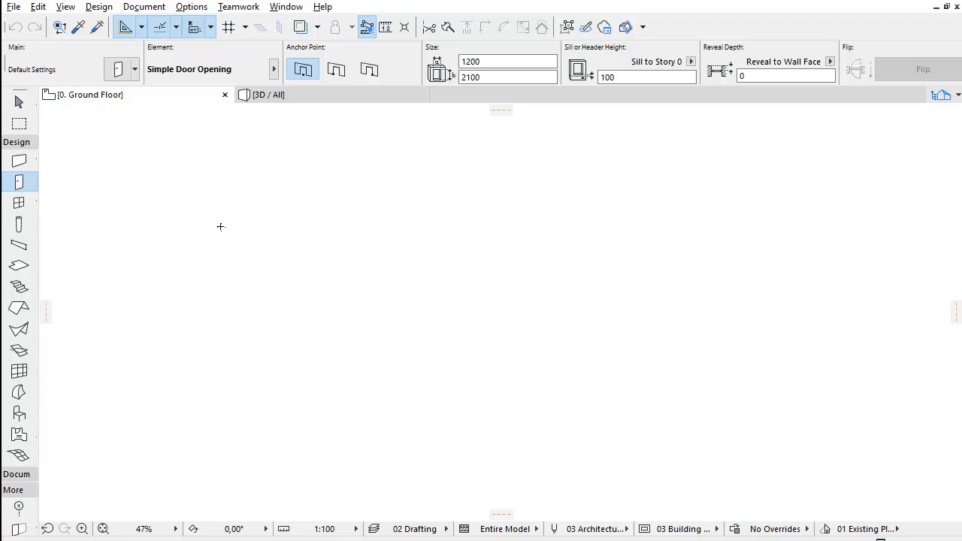
Open the File menu to reach the Libraries and Objects submenu.
{"action": "left_click", "coordinate": [14, 8]}
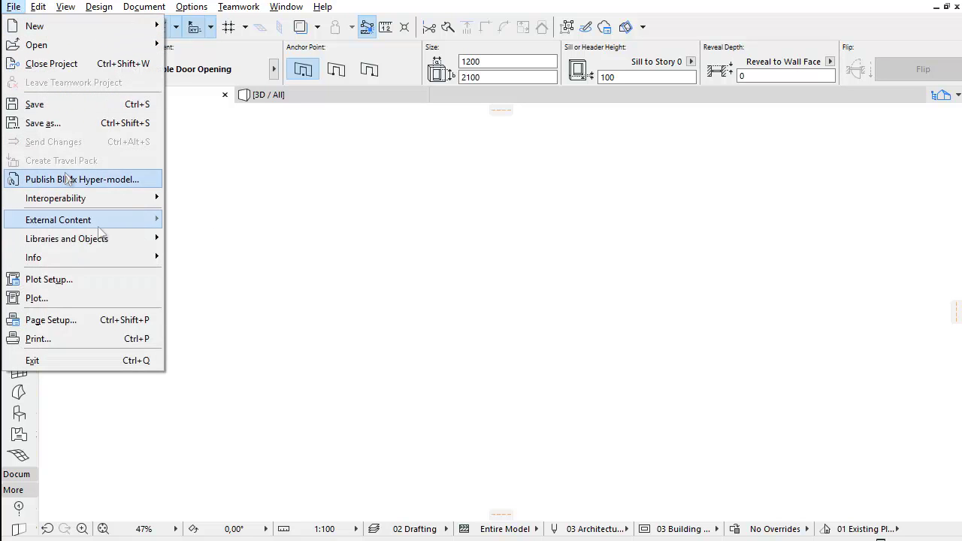
{"action": "mouse_move", "coordinate": [67, 239]}
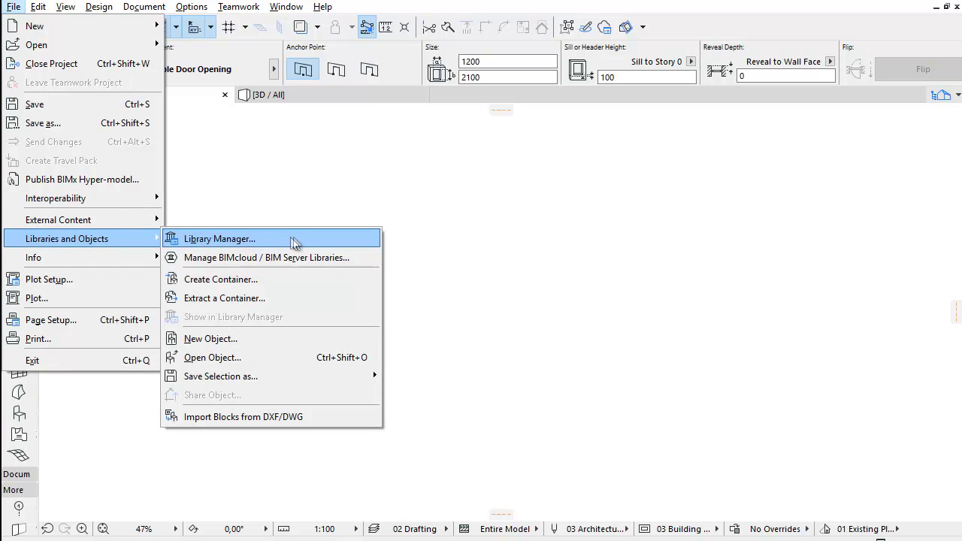
Open the Library Manager, check the Embedded Library tab, then select ARCHICAD Library 20.
{"action": "left_click", "coordinate": [293, 239]}
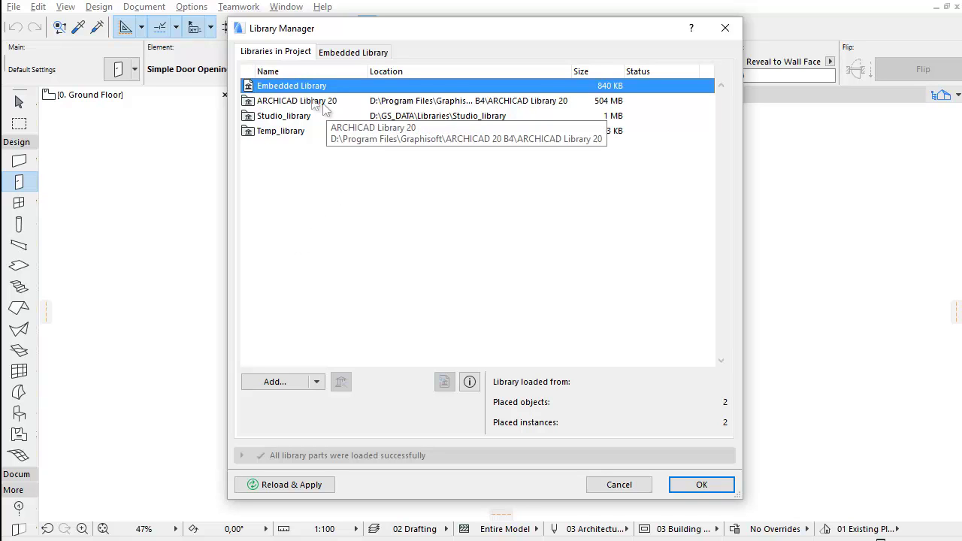
{"action": "left_click", "coordinate": [340, 54]}
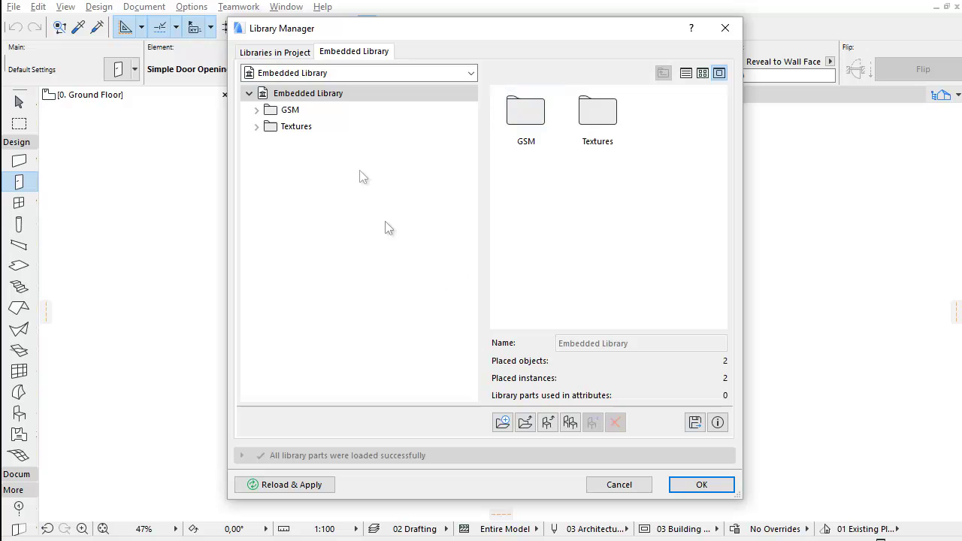
{"action": "left_click", "coordinate": [303, 54]}
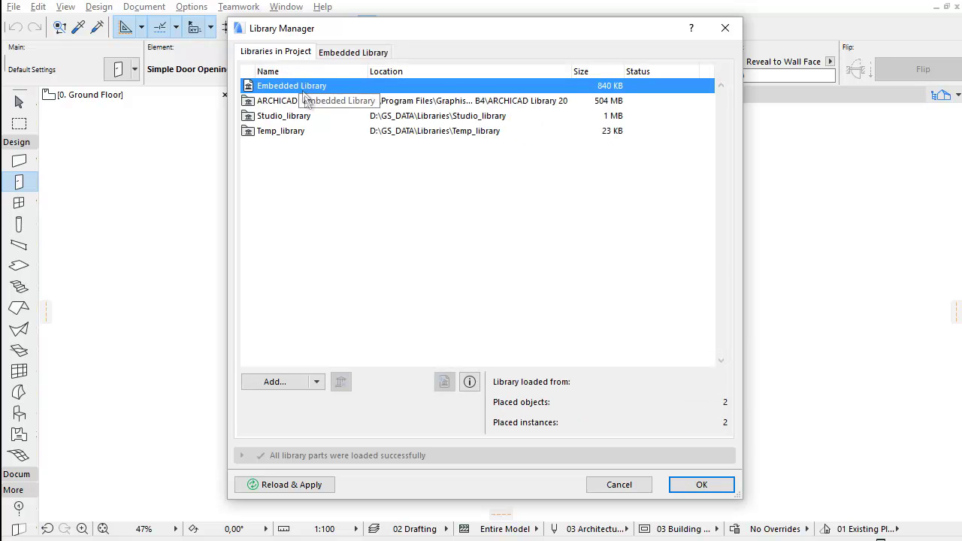
{"action": "left_click", "coordinate": [309, 100]}
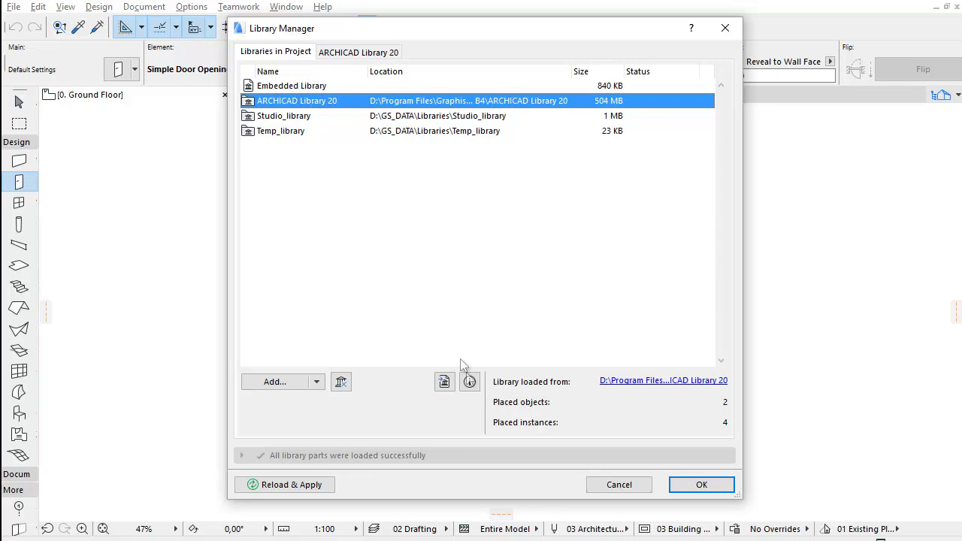
{"action": "left_click", "coordinate": [470, 383]}
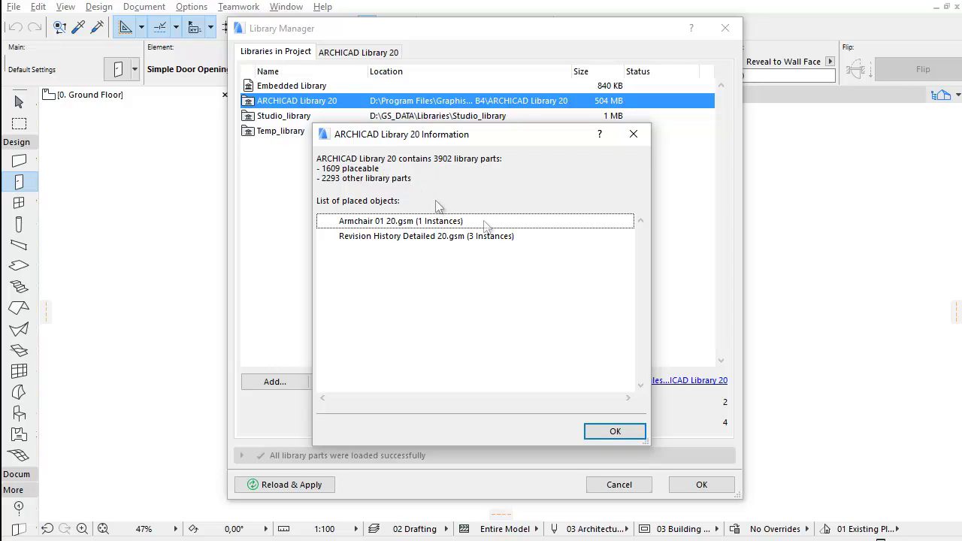
{"action": "left_click", "coordinate": [490, 223]}
{"action": "left_click", "coordinate": [523, 236]}
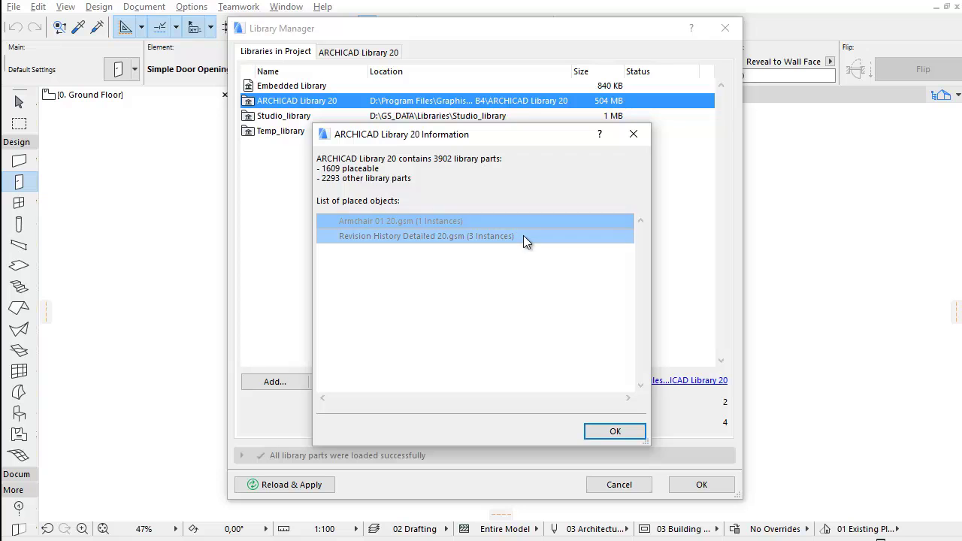
{"action": "left_click", "coordinate": [627, 430]}
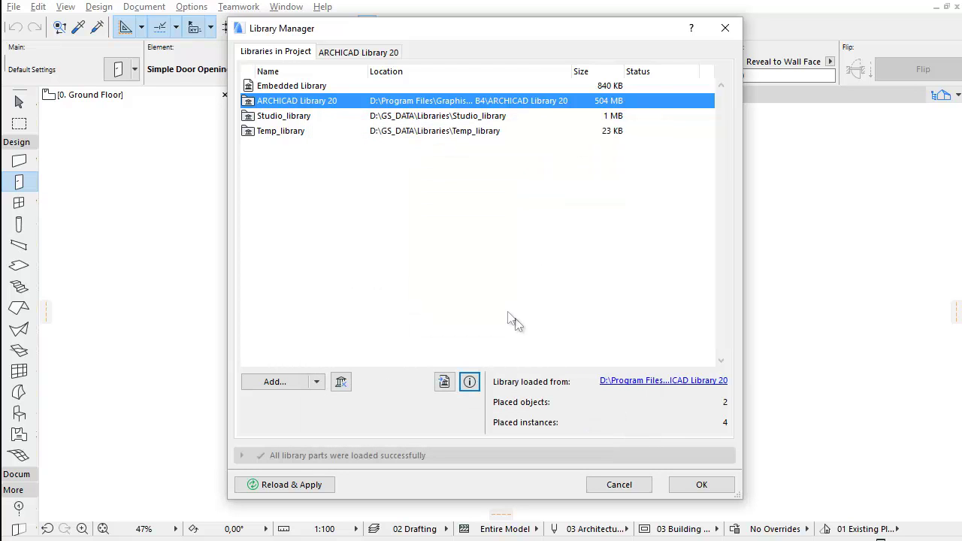
Browse ARCHICAD Library 20 with Background Images collapsed and review its placed and attribute parts.
{"action": "double_click", "coordinate": [330, 102]}
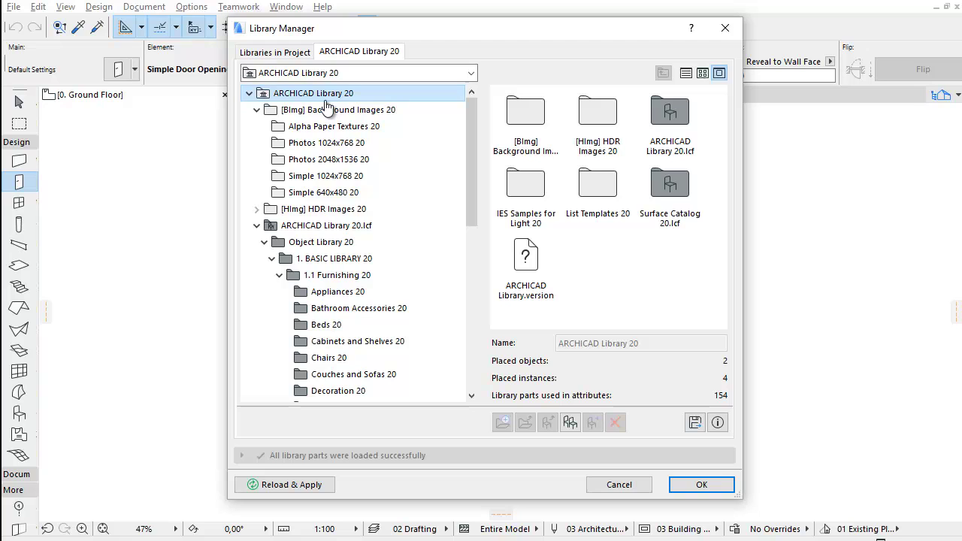
{"action": "left_click", "coordinate": [256, 110]}
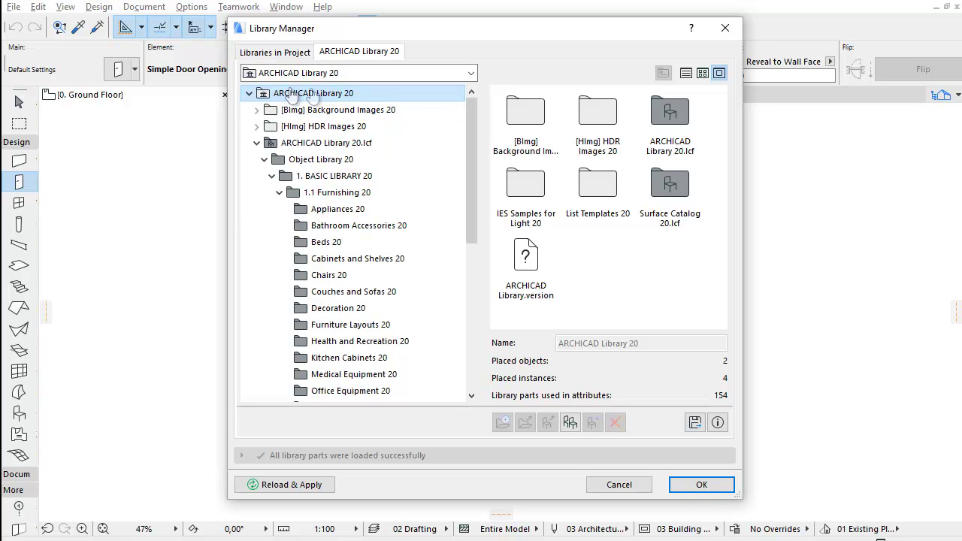
{"action": "left_click", "coordinate": [718, 423]}
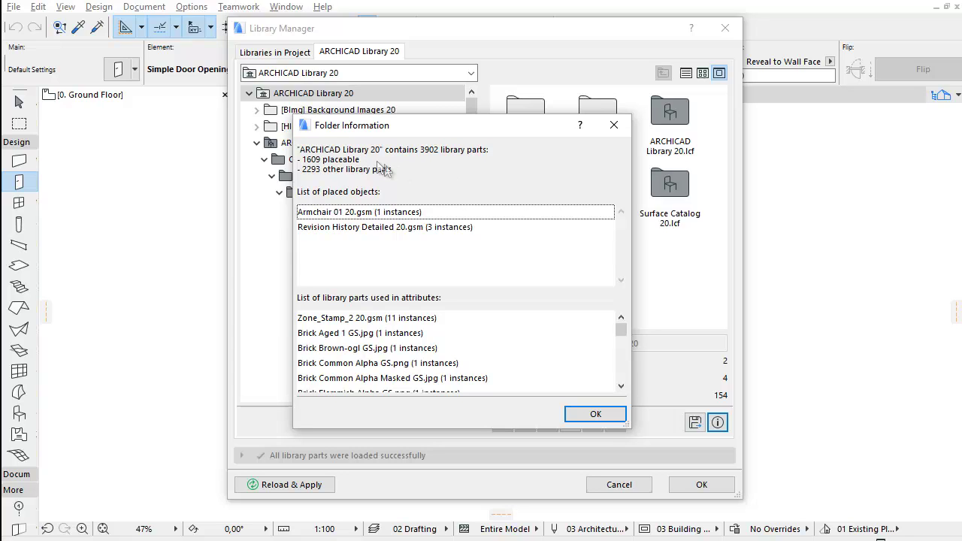
{"action": "left_click", "coordinate": [413, 212]}
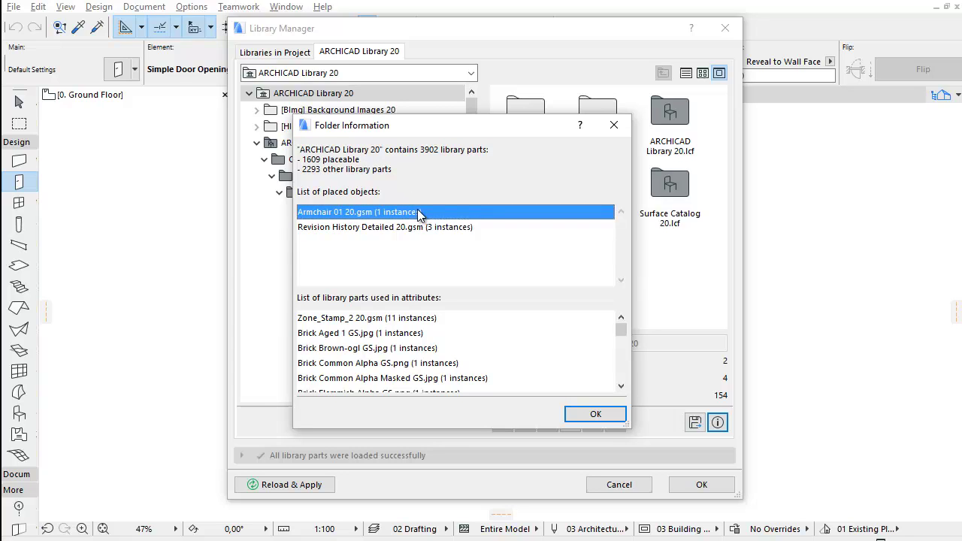
{"action": "left_click", "coordinate": [429, 318]}
{"action": "left_click", "coordinate": [433, 333]}
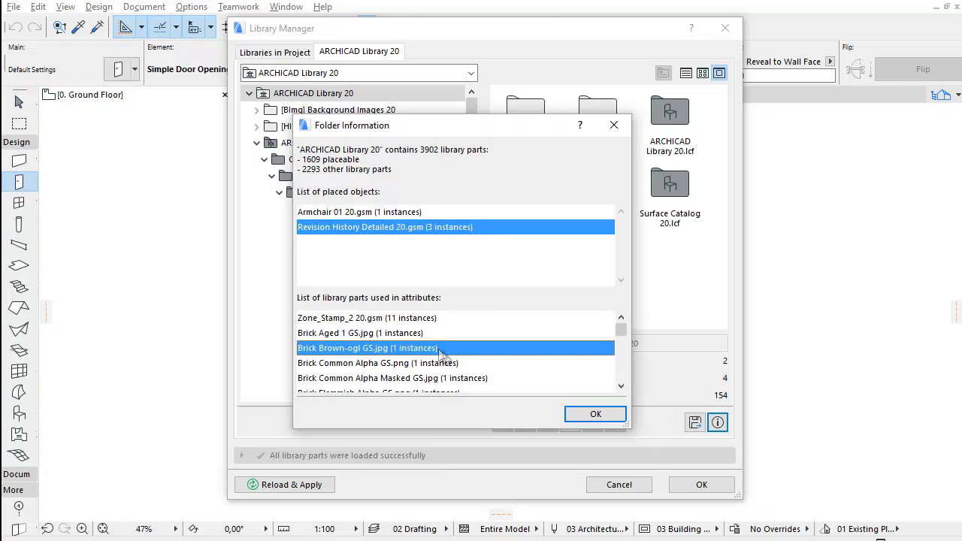
{"action": "left_click", "coordinate": [610, 417]}
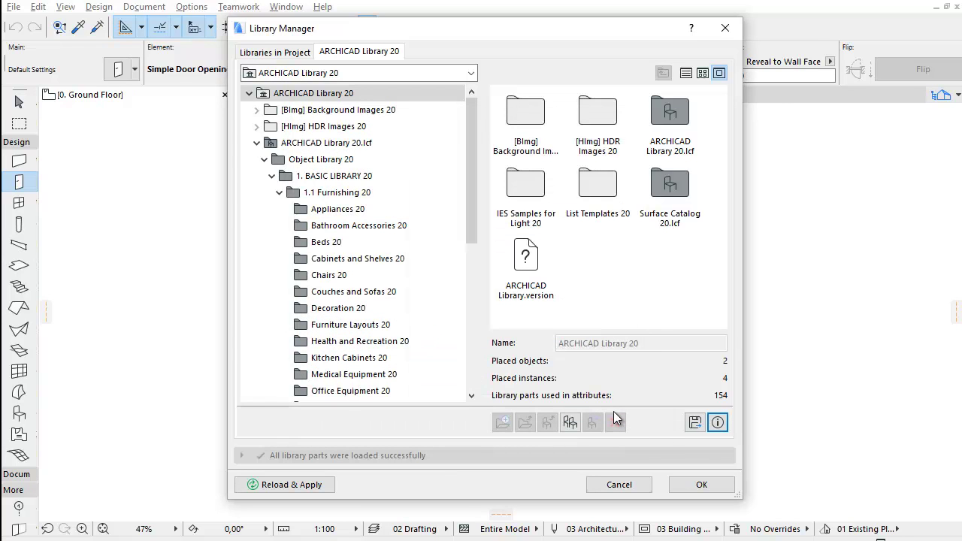
Review ARCHICAD Library 20.lcf's Folder Information (2178 parts, two placed) and close it.
{"action": "left_click", "coordinate": [368, 144]}
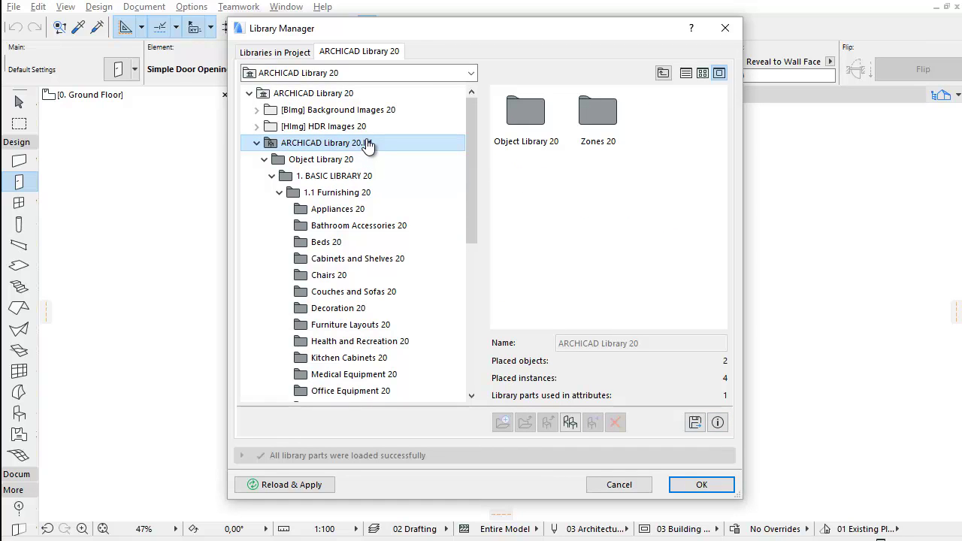
{"action": "right_click", "coordinate": [368, 144]}
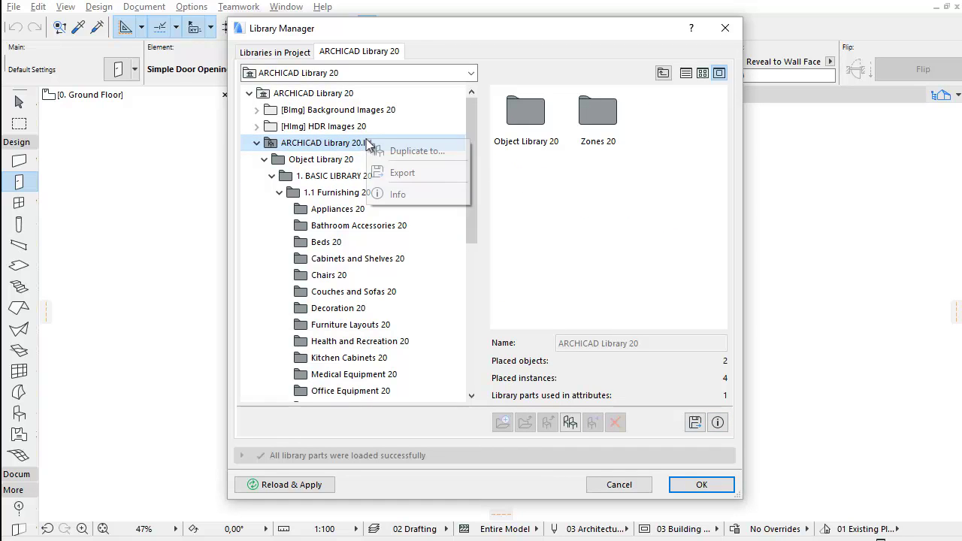
{"action": "left_click", "coordinate": [414, 194]}
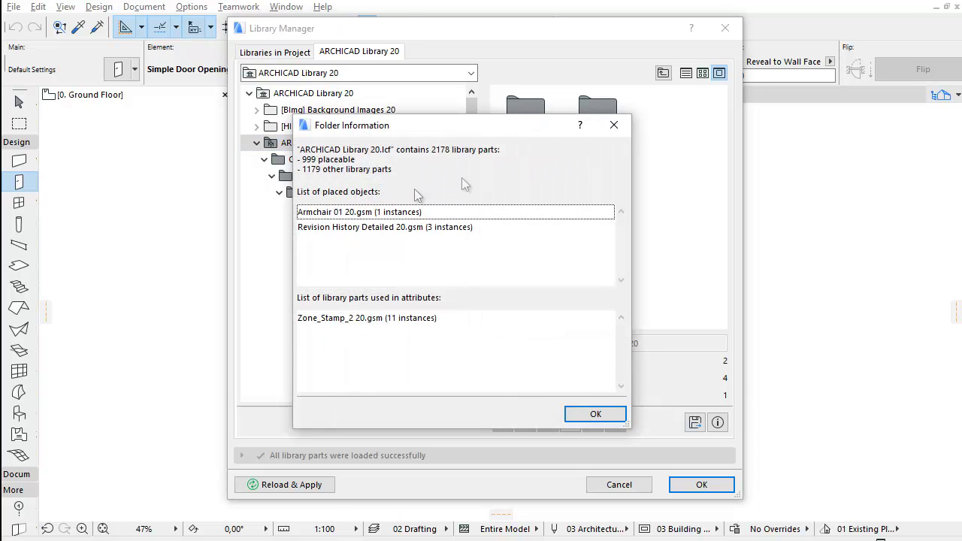
{"action": "left_click", "coordinate": [614, 125]}
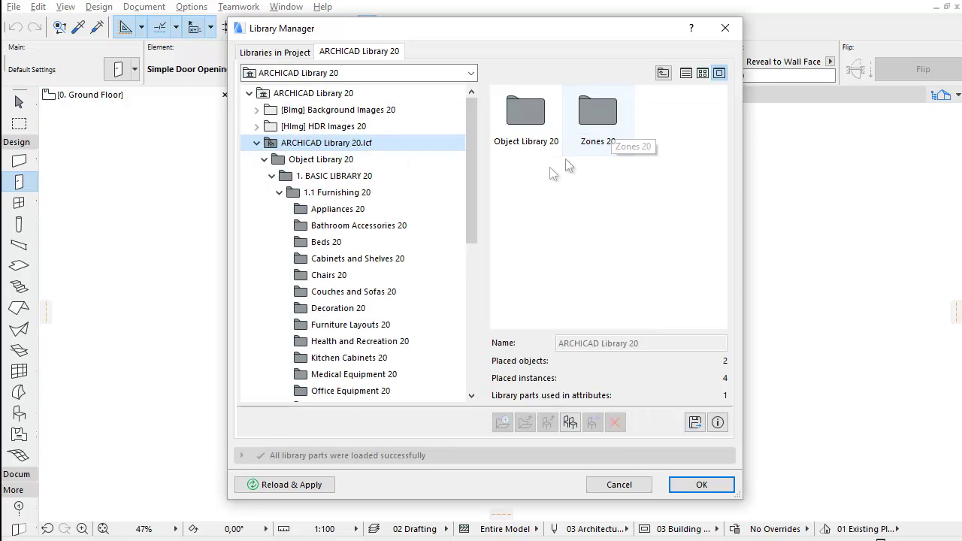
Drill into Object Library 20 > 1. BASIC LIBRARY 20 > 1.1 Furnishing 20 > Chairs 20.
{"action": "double_click", "coordinate": [541, 122]}
{"action": "double_click", "coordinate": [541, 122]}
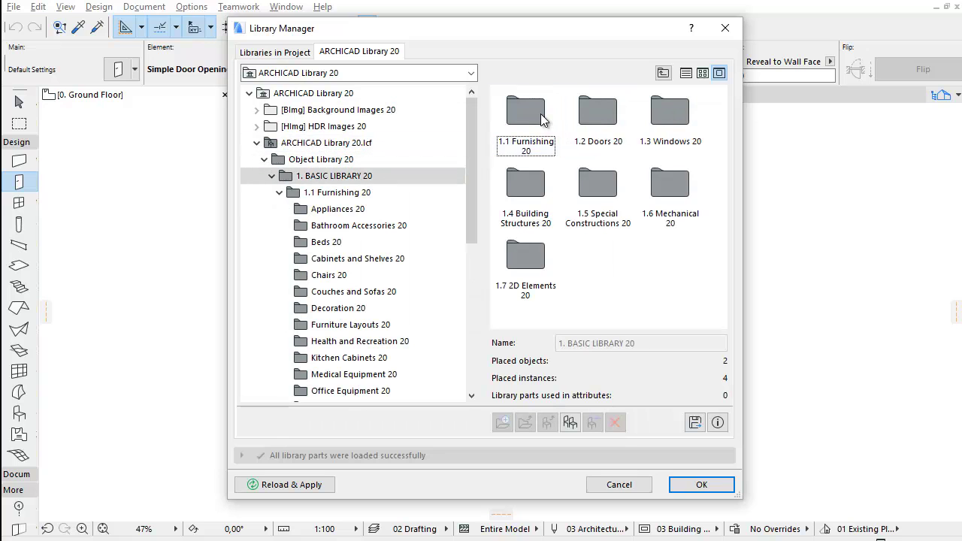
{"action": "double_click", "coordinate": [541, 121]}
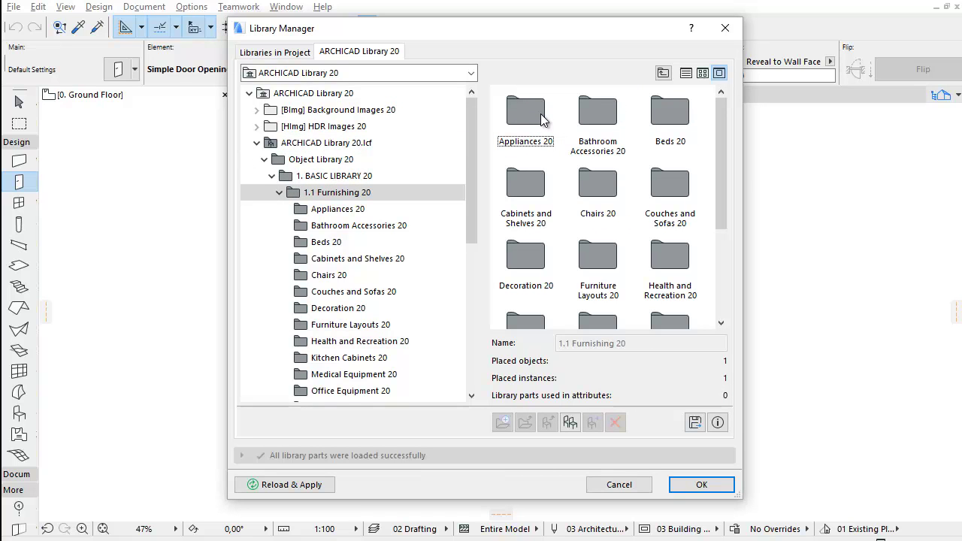
{"action": "double_click", "coordinate": [590, 186]}
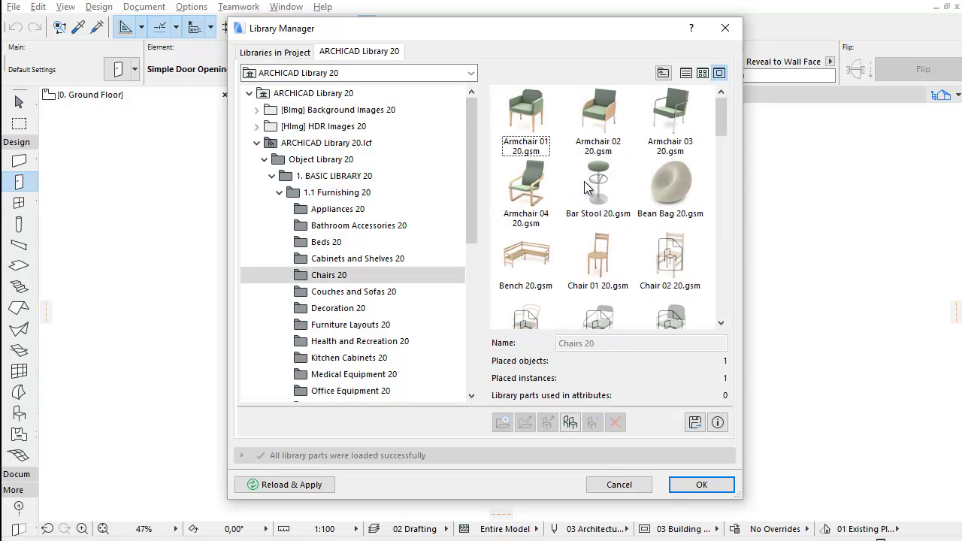
View and close Armchair 02 20.gsm's Library Part Information.
{"action": "left_click", "coordinate": [599, 143]}
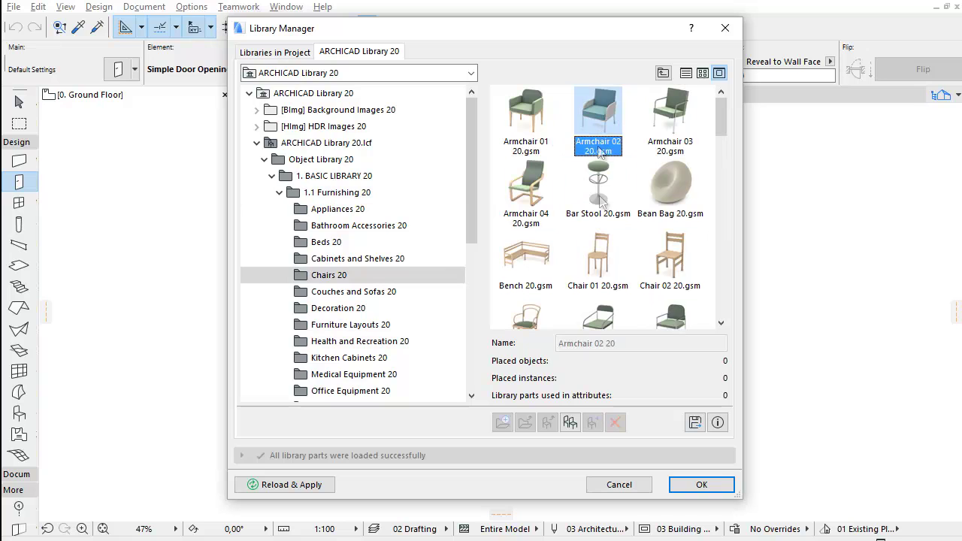
{"action": "left_click", "coordinate": [718, 423]}
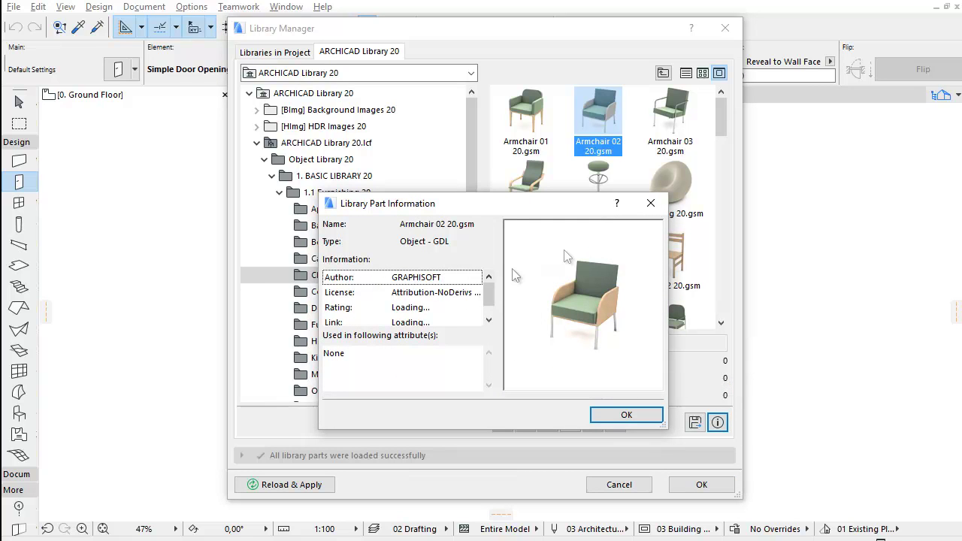
{"action": "left_click", "coordinate": [651, 203]}
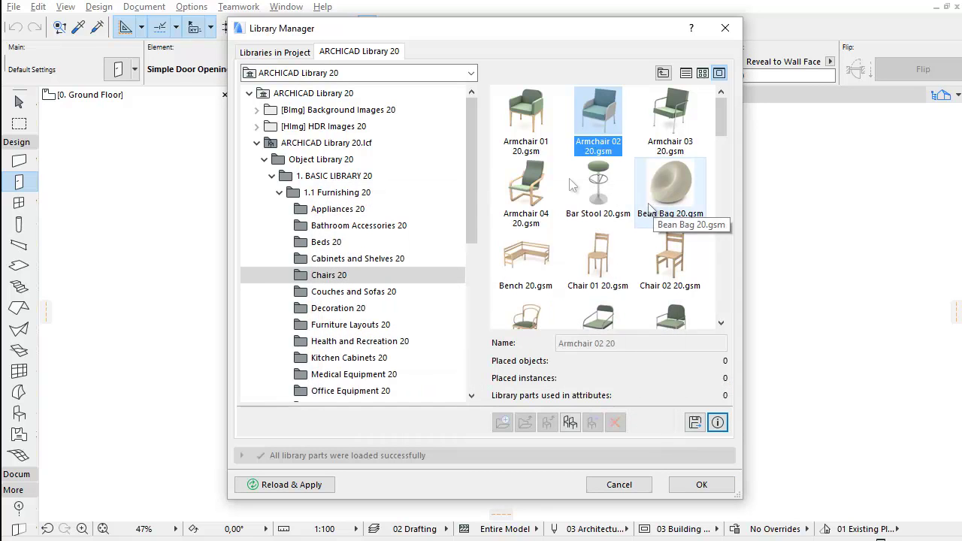
Open Background Images 20 > Photos 1024x768 20 and view Sky_clear2_photo.jpg's picture information.
{"action": "left_click", "coordinate": [392, 113]}
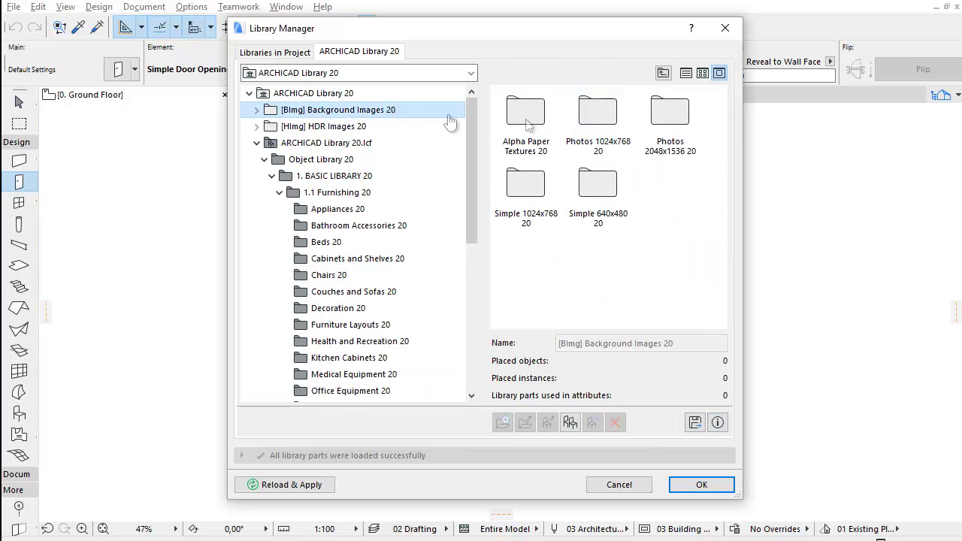
{"action": "double_click", "coordinate": [605, 126]}
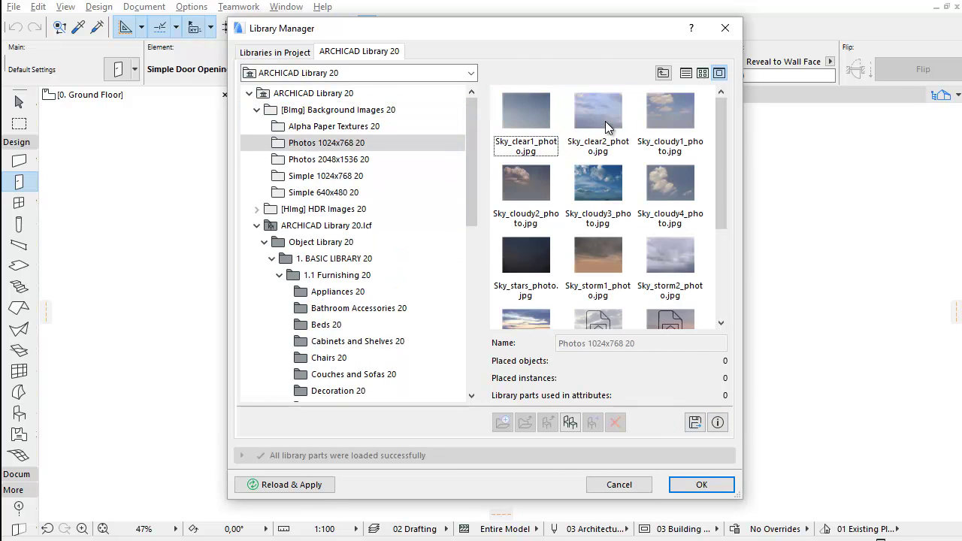
{"action": "left_click", "coordinate": [607, 127]}
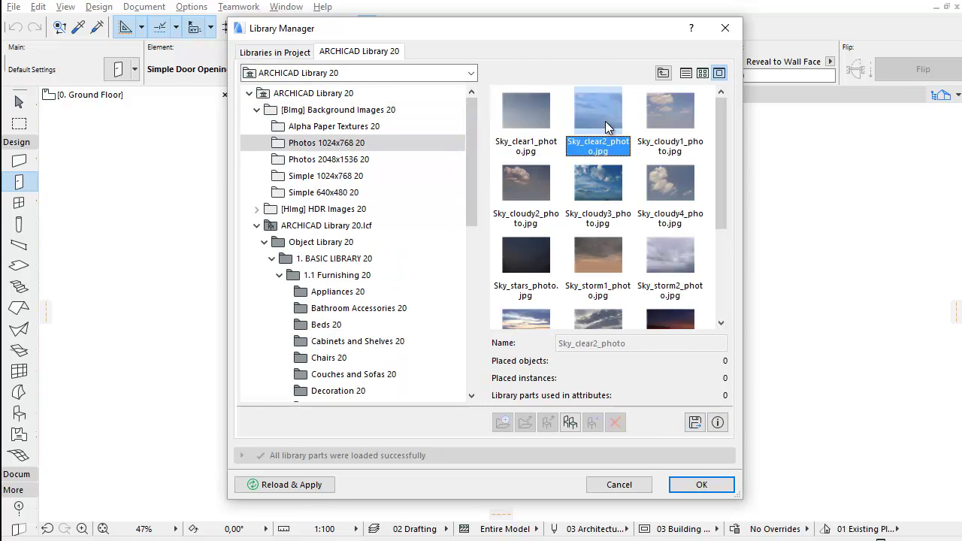
{"action": "left_click", "coordinate": [718, 423]}
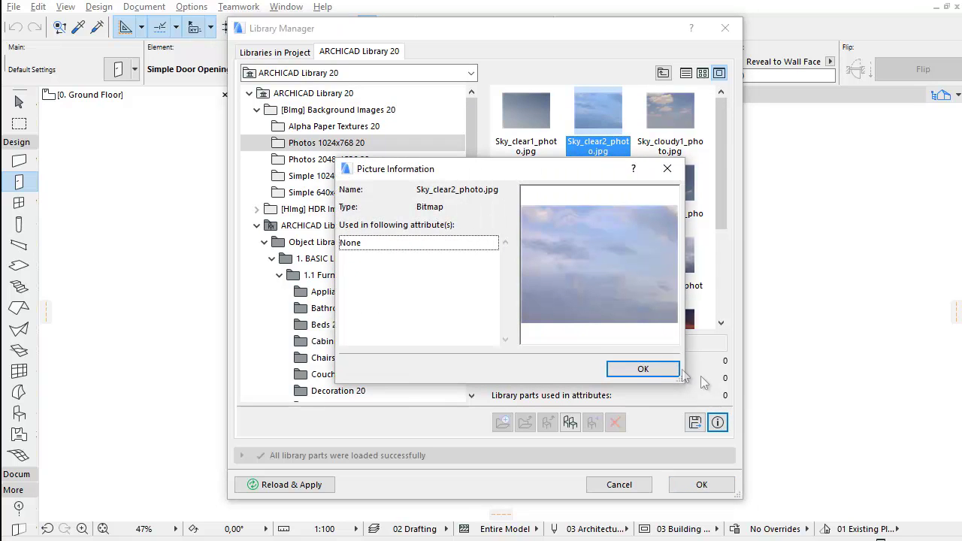
{"action": "left_click", "coordinate": [671, 369]}
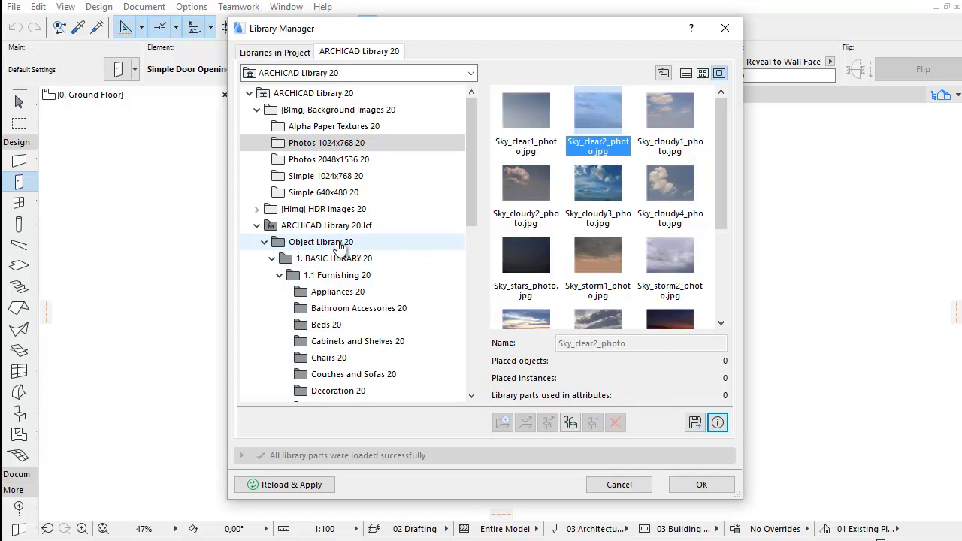
Inspect Armchair 01, Revision History Detailed and Zone_Stamp_2 details in ARCHICAD Library 20's folder information.
{"action": "left_click", "coordinate": [325, 94]}
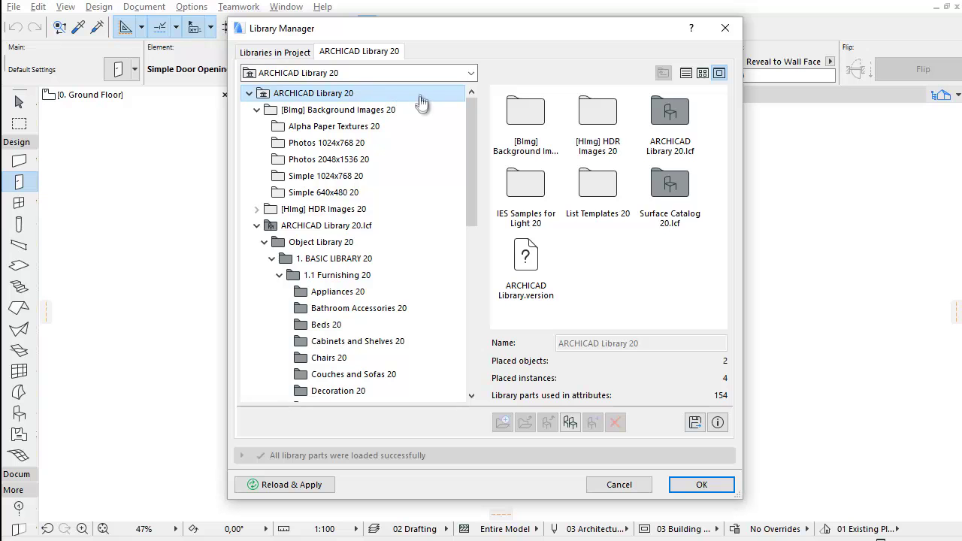
{"action": "left_click", "coordinate": [718, 423]}
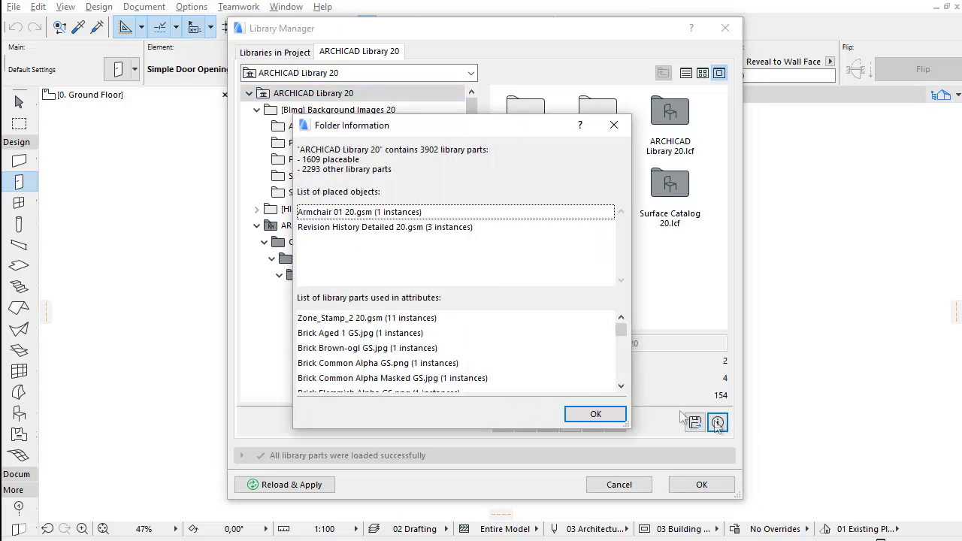
{"action": "double_click", "coordinate": [387, 214]}
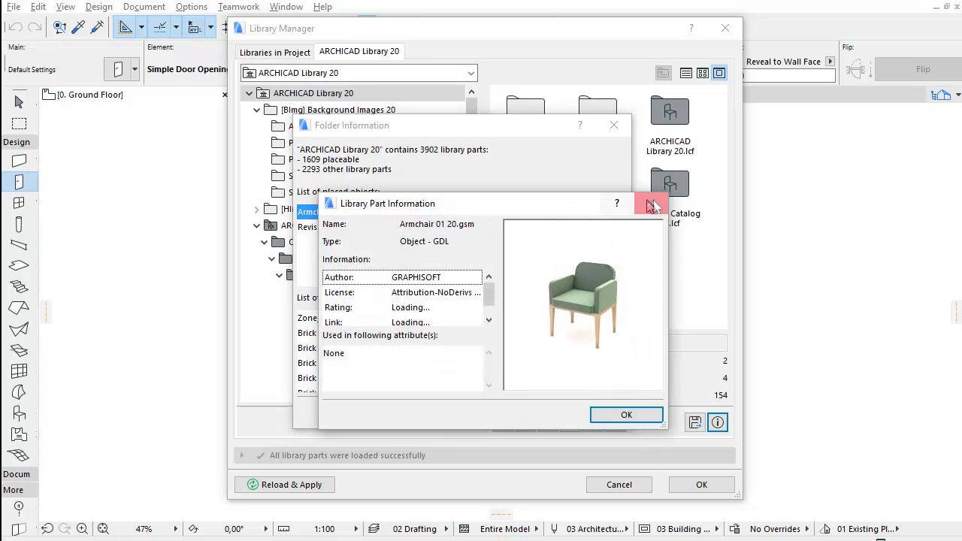
{"action": "left_click", "coordinate": [652, 206]}
{"action": "double_click", "coordinate": [454, 226]}
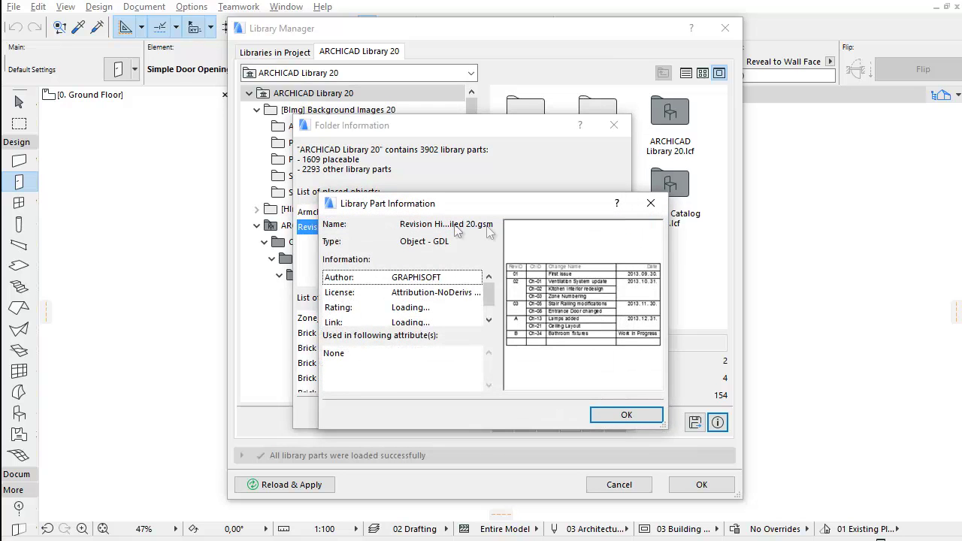
{"action": "left_click", "coordinate": [651, 203]}
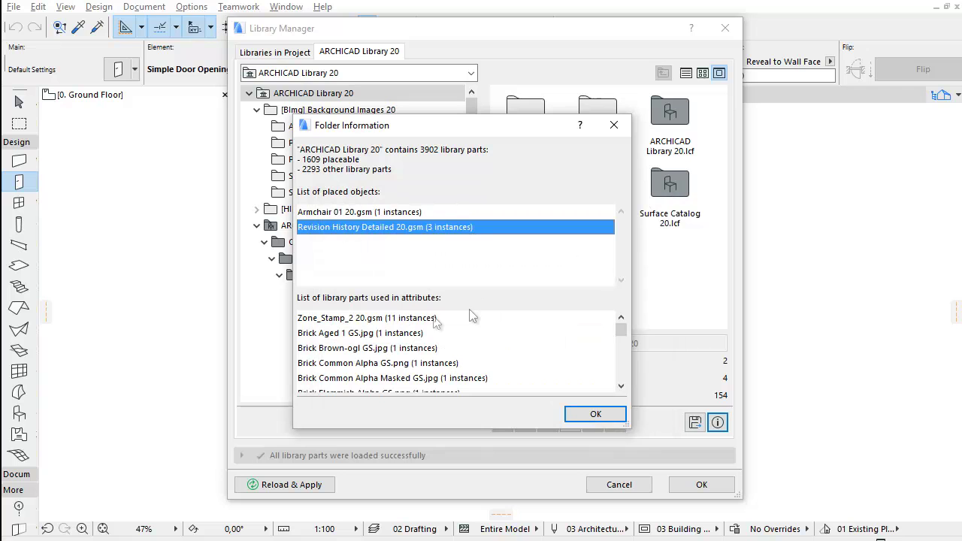
{"action": "double_click", "coordinate": [417, 318]}
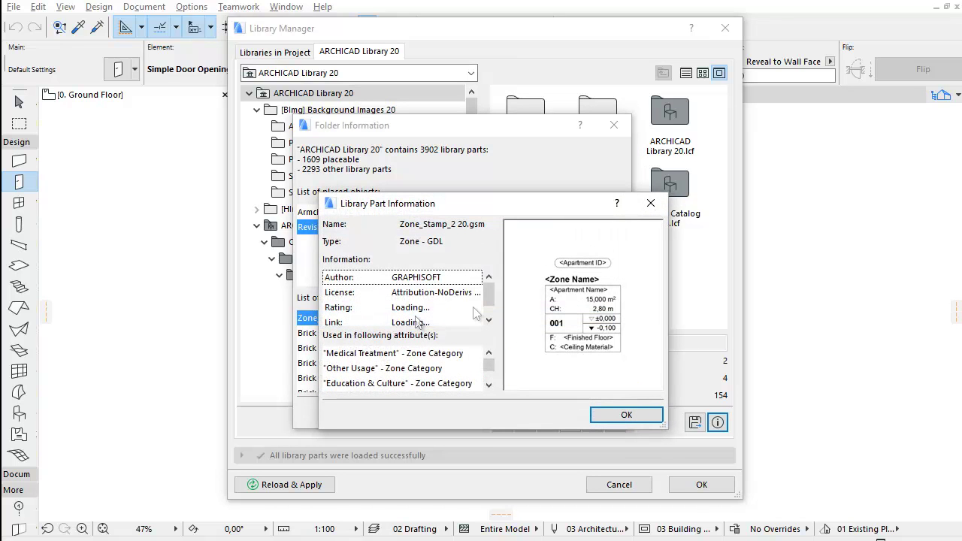
{"action": "left_click", "coordinate": [651, 203]}
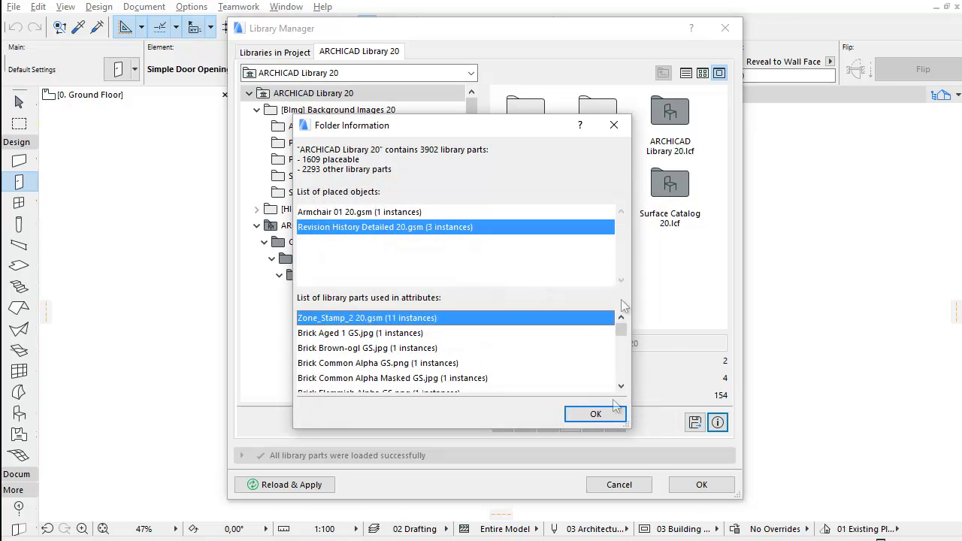
{"action": "left_click", "coordinate": [615, 413]}
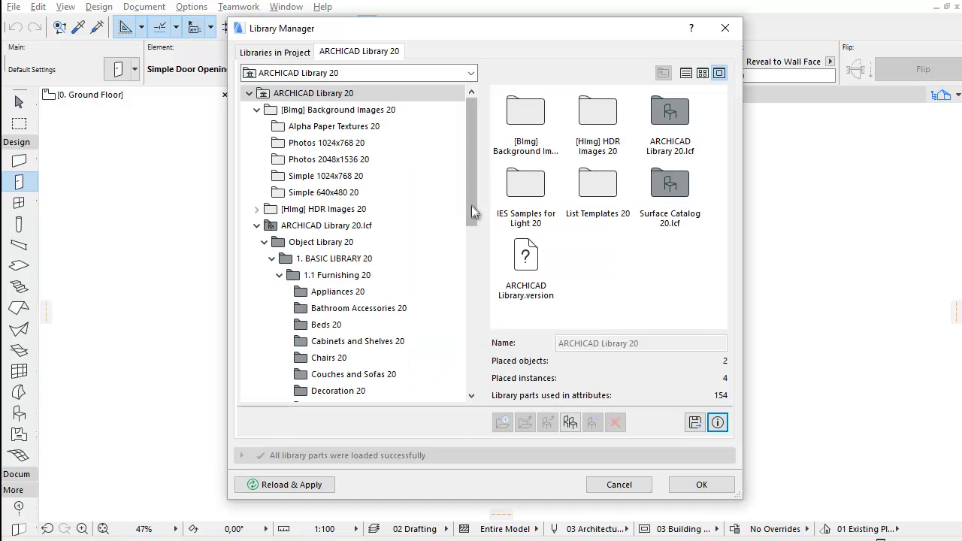
Scroll to Custom Text 20 and select its TEXT_3.txt file.
{"action": "left_click_drag", "start_coordinate": [472, 213], "coordinate": [471, 375]}
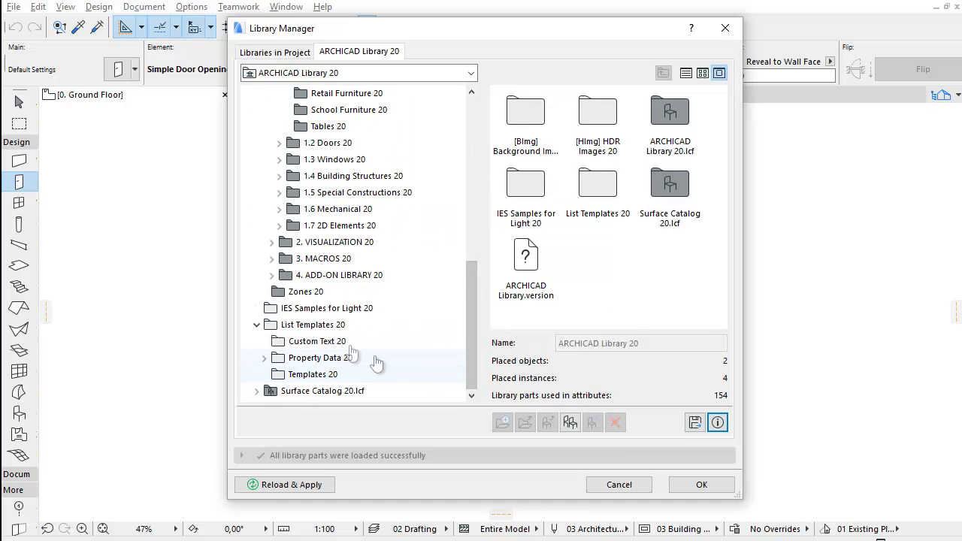
{"action": "left_click", "coordinate": [338, 342]}
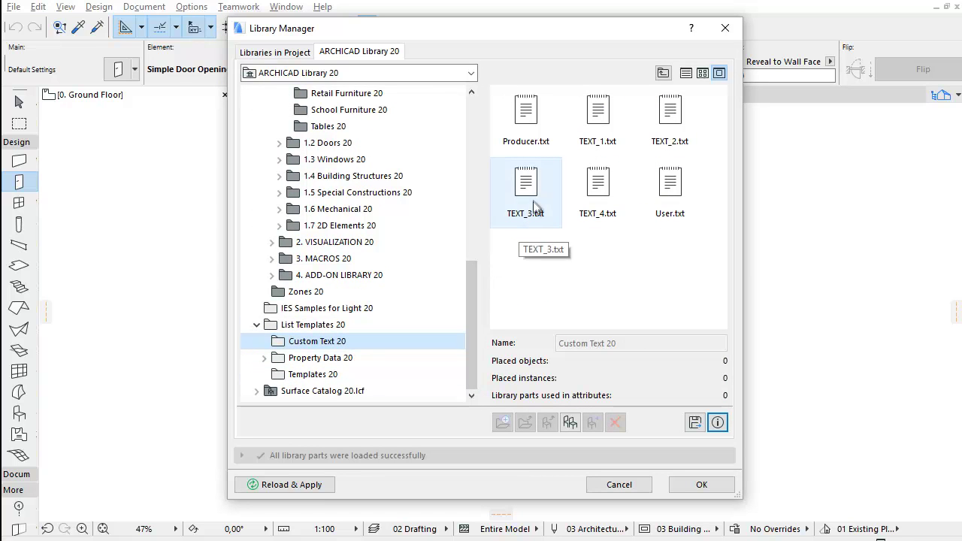
{"action": "left_click", "coordinate": [535, 204]}
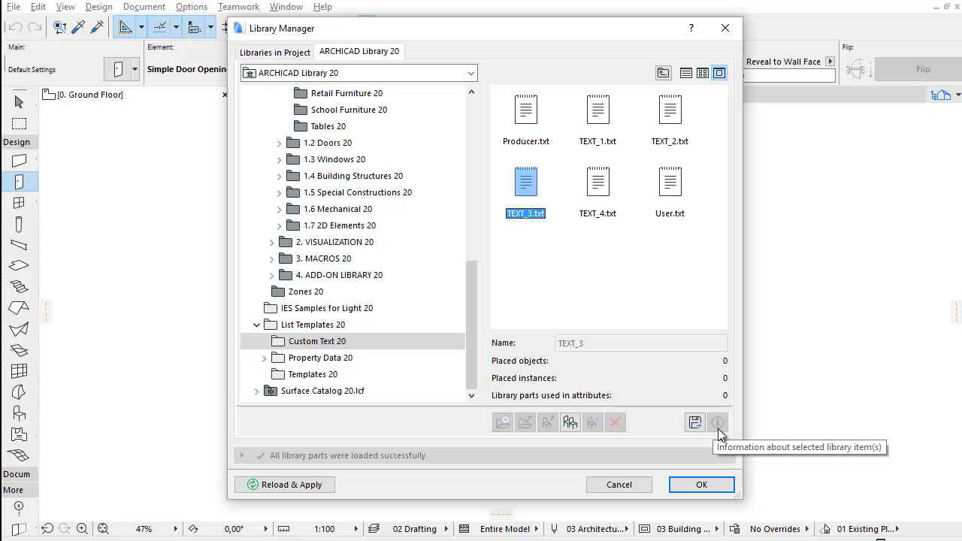
View and close 1.6 Mechanical 20's folder information.
{"action": "right_click", "coordinate": [364, 210]}
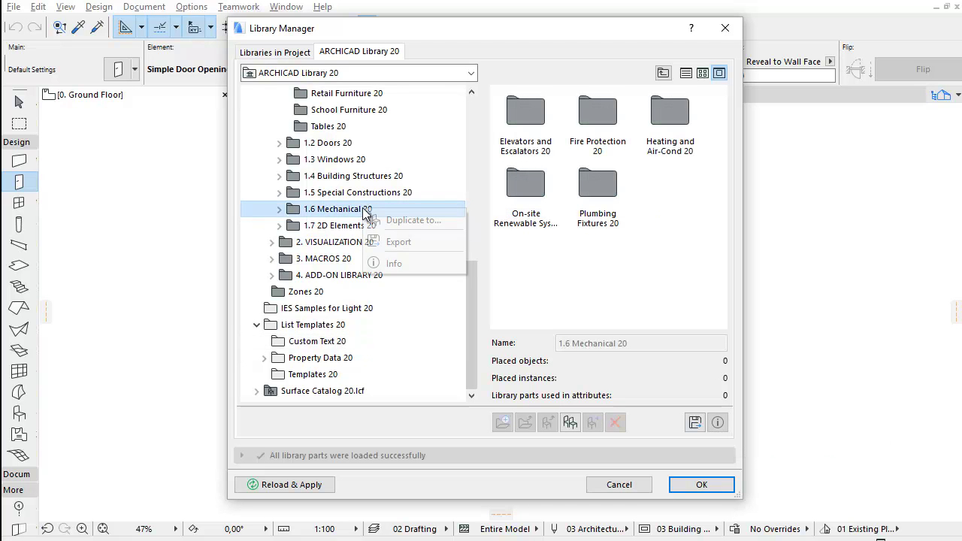
{"action": "left_click", "coordinate": [411, 268]}
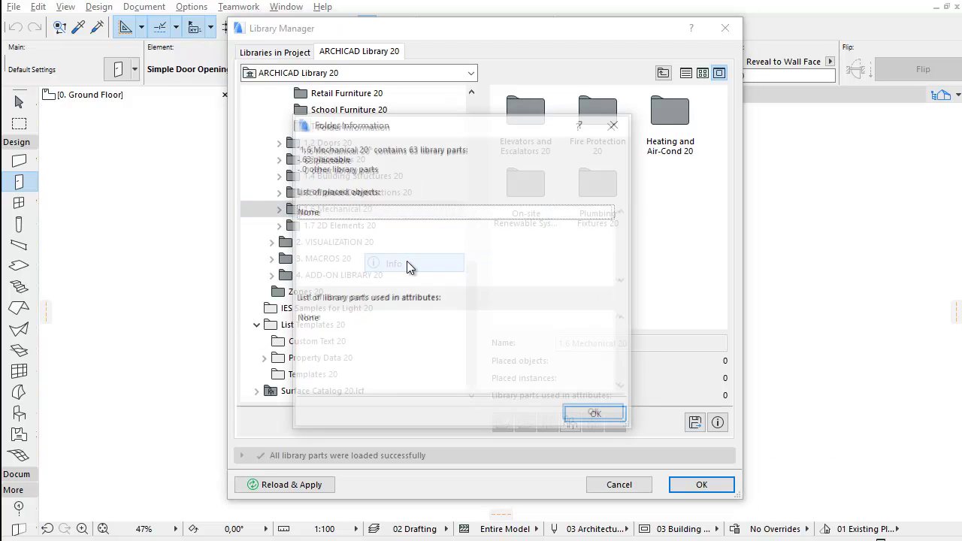
{"action": "left_click", "coordinate": [616, 123]}
Open Elevators and Escalators 20 and view Elevator 20.gsm's part information.
{"action": "double_click", "coordinate": [533, 122]}
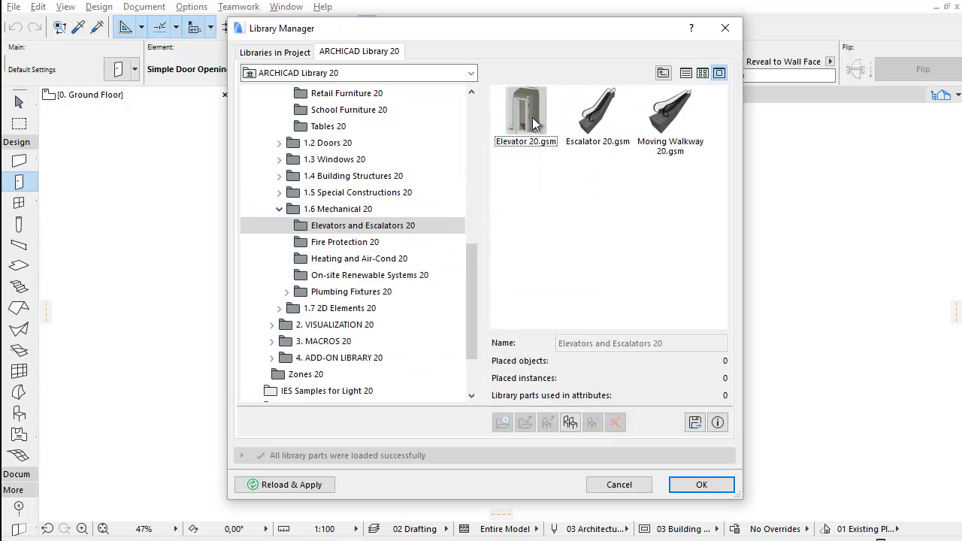
{"action": "left_click", "coordinate": [532, 117]}
{"action": "right_click", "coordinate": [532, 117]}
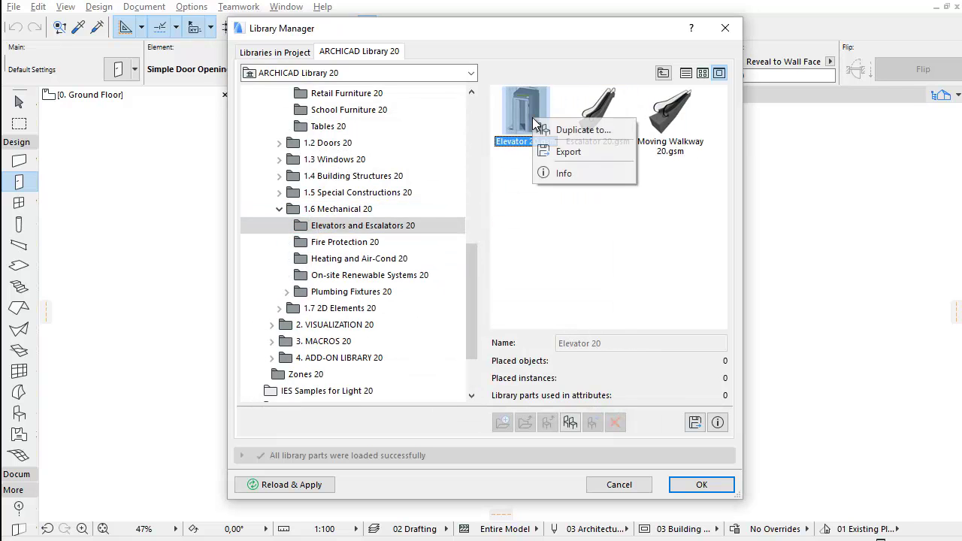
{"action": "left_click", "coordinate": [574, 171]}
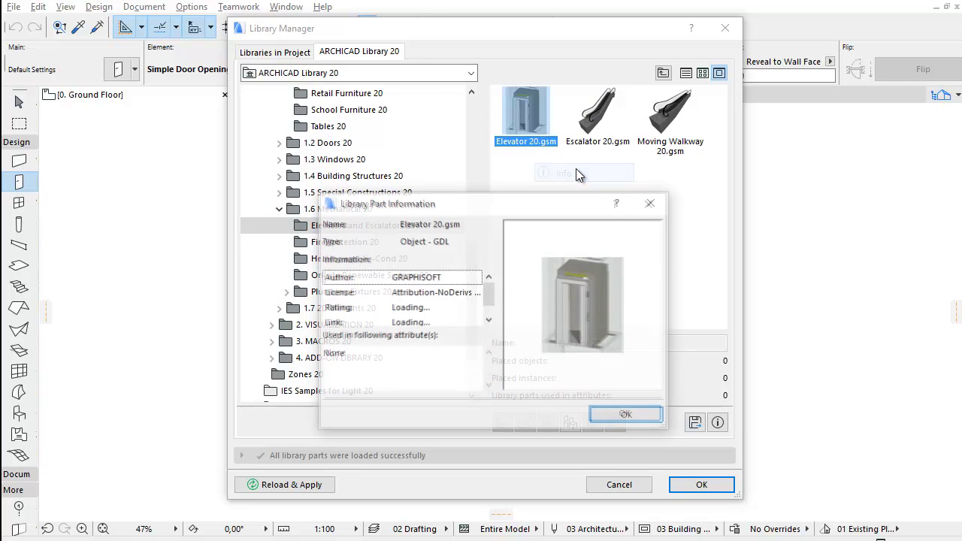
{"action": "left_click", "coordinate": [650, 203]}
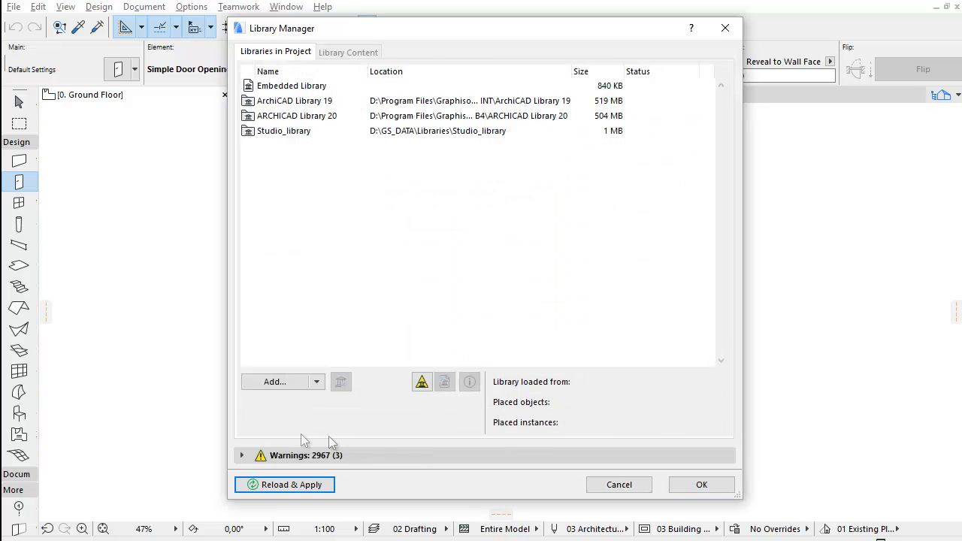
{"action": "left_click", "coordinate": [242, 456]}
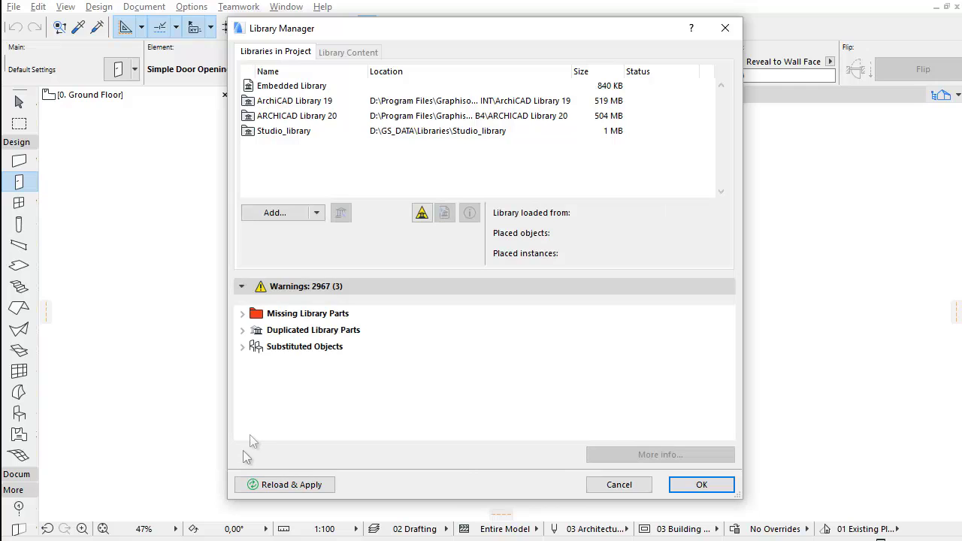
{"action": "left_click", "coordinate": [347, 316]}
{"action": "left_click", "coordinate": [372, 334]}
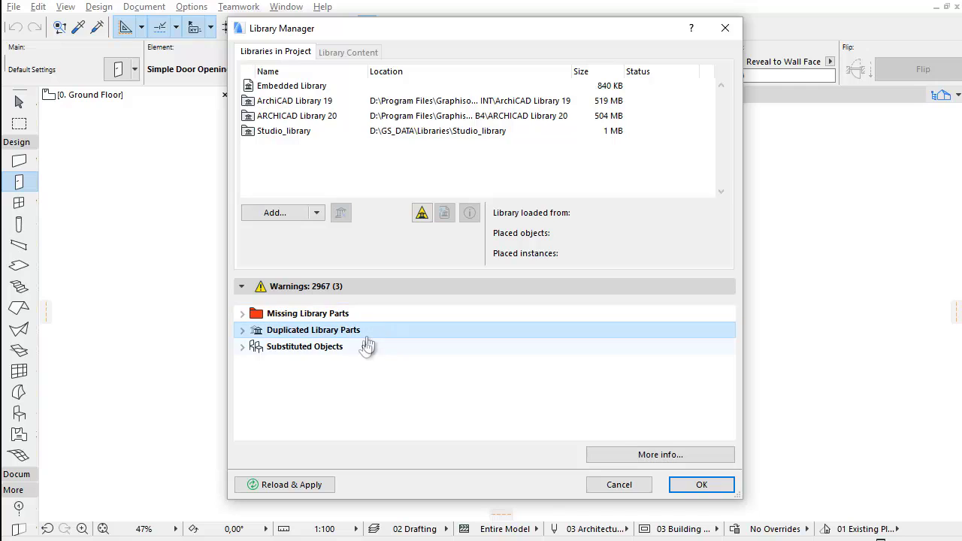
{"action": "left_click", "coordinate": [377, 354]}
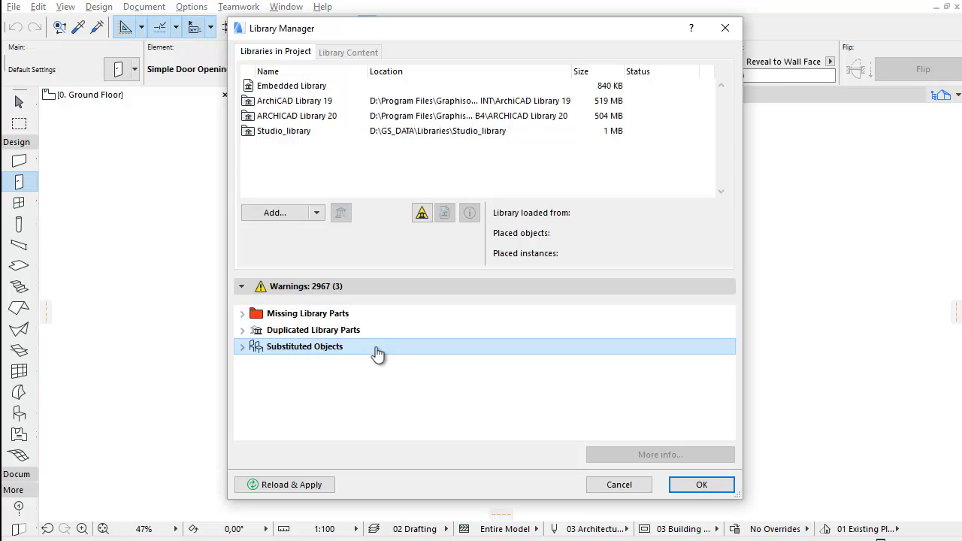
{"action": "left_click", "coordinate": [348, 316]}
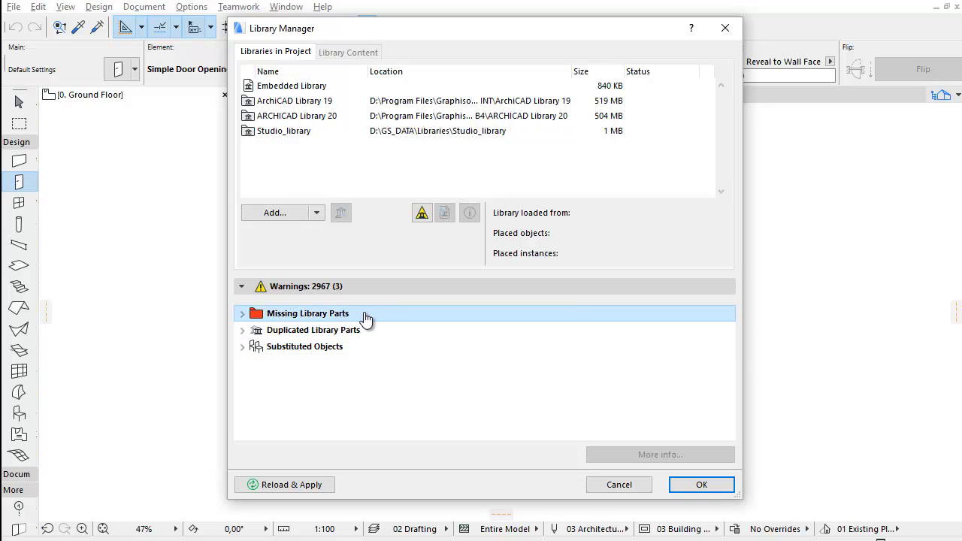
{"action": "left_click", "coordinate": [242, 314]}
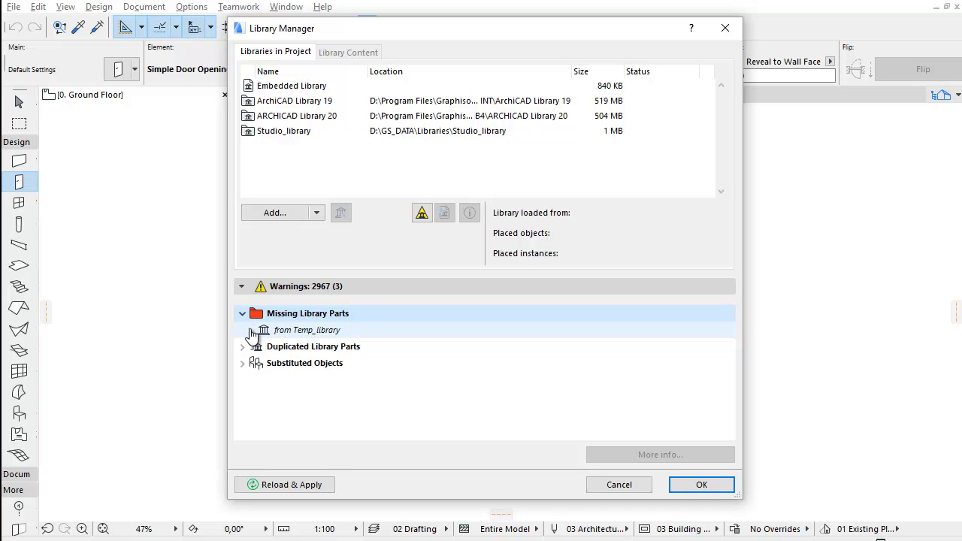
{"action": "left_click", "coordinate": [250, 331]}
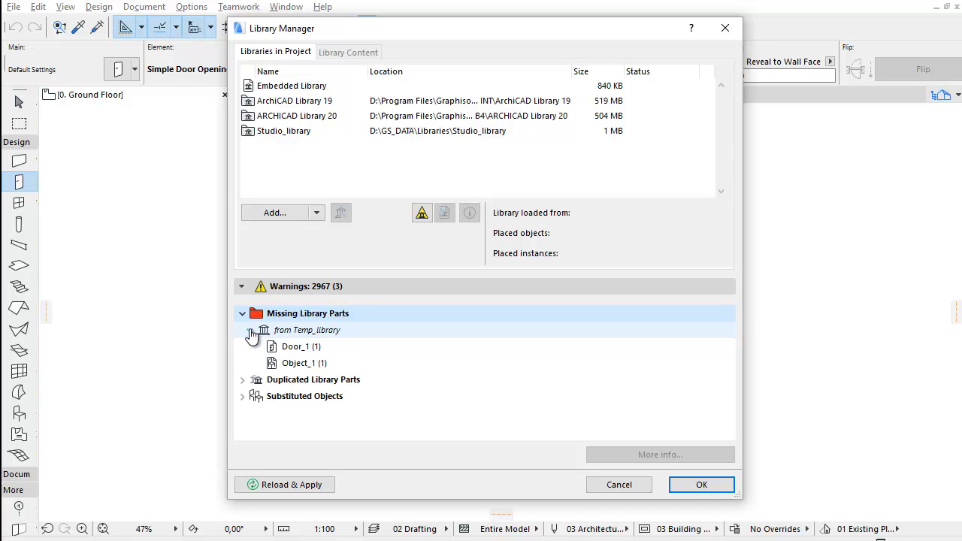
{"action": "left_click", "coordinate": [324, 350]}
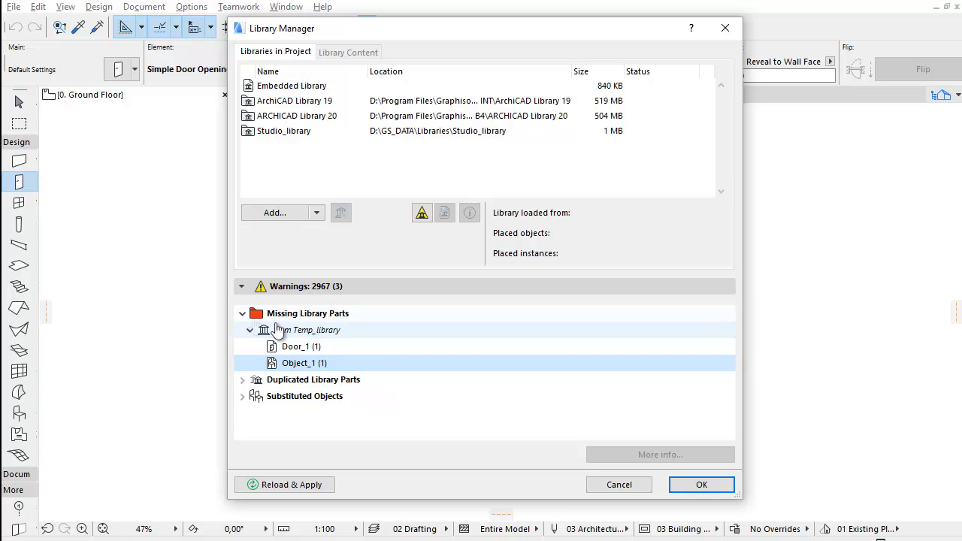
{"action": "left_click", "coordinate": [248, 317]}
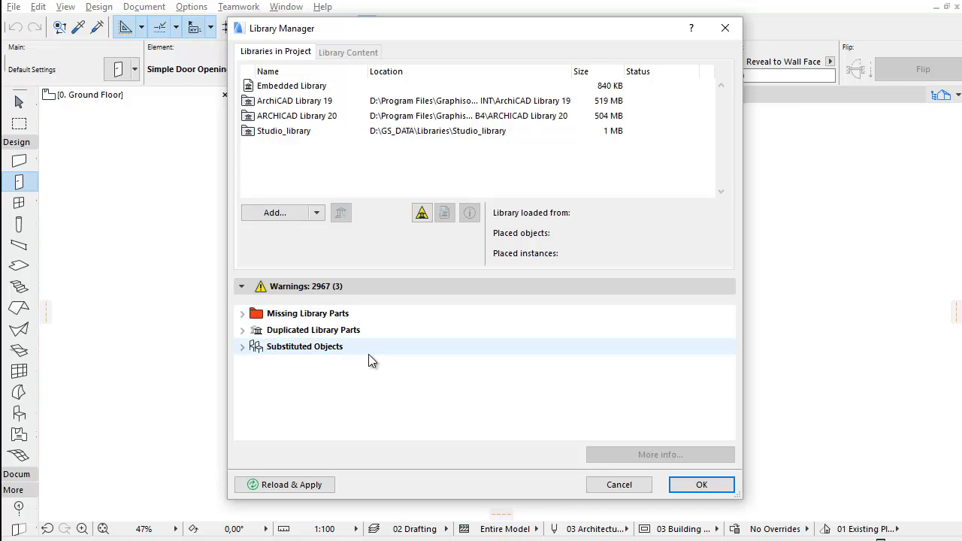
View the duplicated-parts summary for Bollard Round Sample.ies (2964 duplicates), then collapse the category.
{"action": "left_click", "coordinate": [242, 331]}
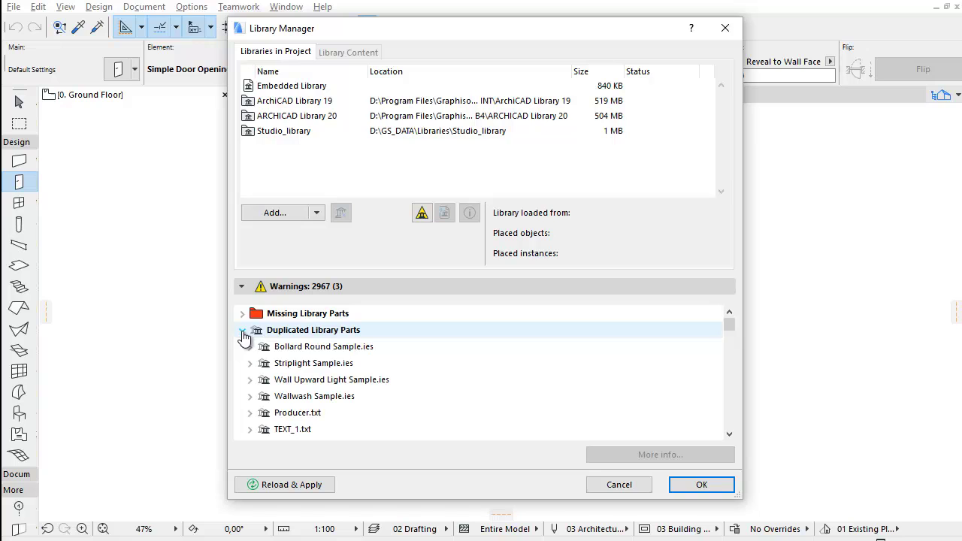
{"action": "left_click", "coordinate": [289, 350]}
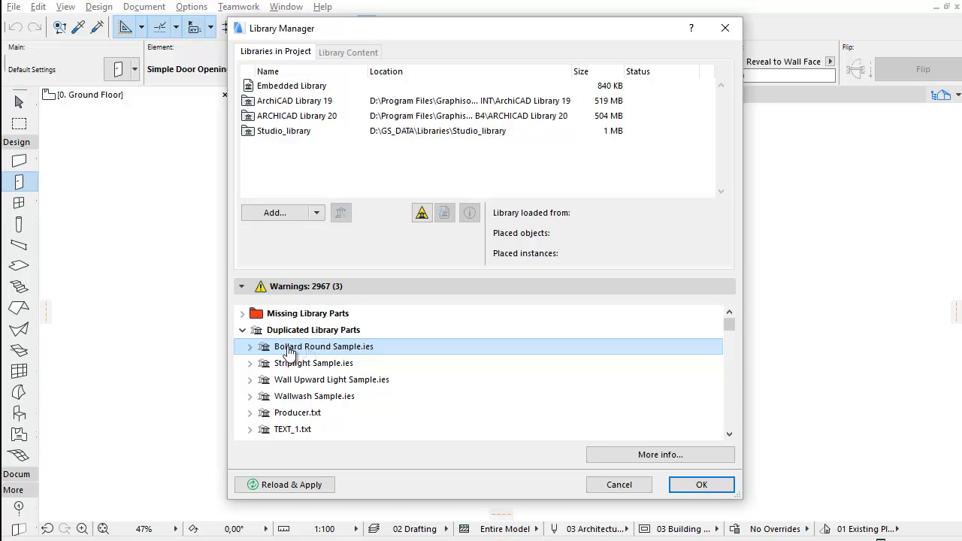
{"action": "left_click", "coordinate": [689, 457]}
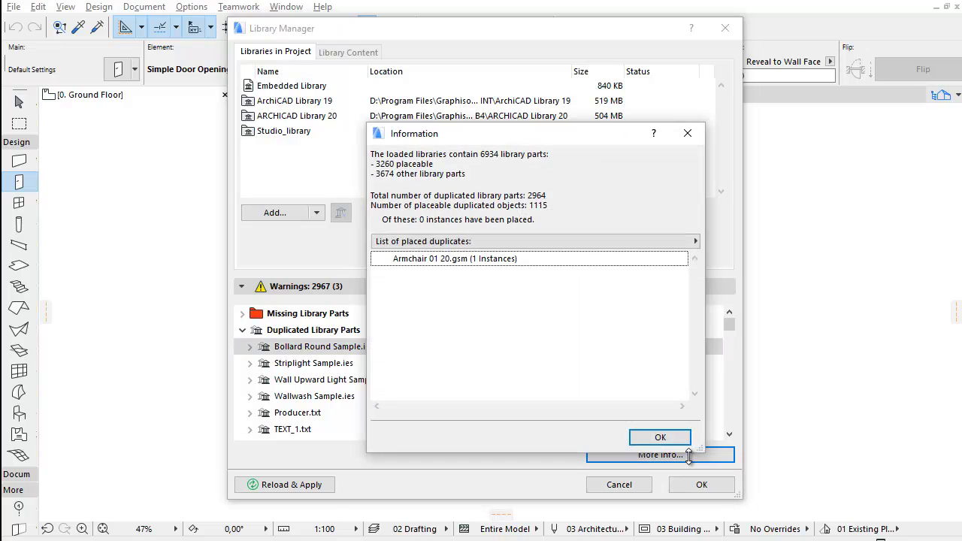
{"action": "left_click", "coordinate": [684, 441]}
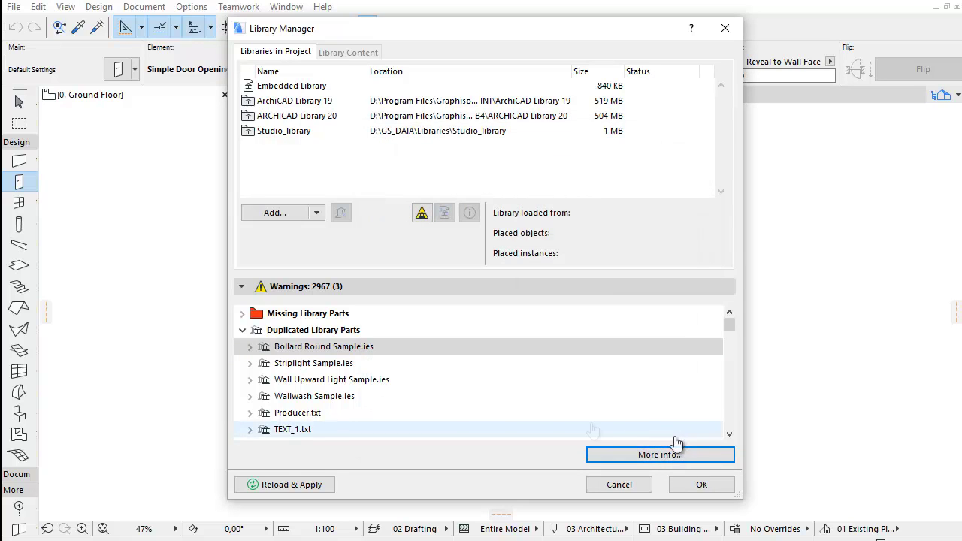
{"action": "left_click", "coordinate": [243, 330]}
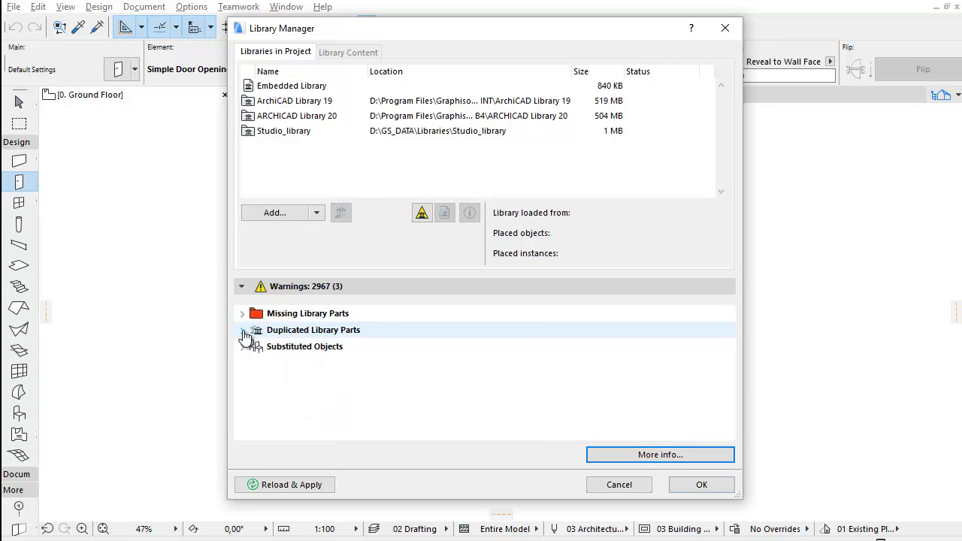
Close the Library Manager, review duplicated parts in the Loading Report, then reopen the Library Manager.
{"action": "left_click", "coordinate": [708, 485]}
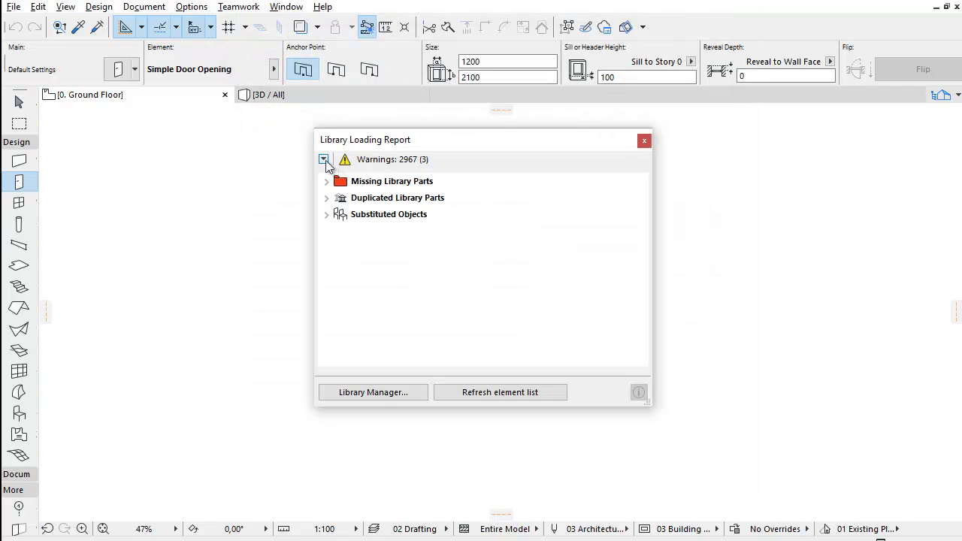
{"action": "left_click", "coordinate": [327, 198]}
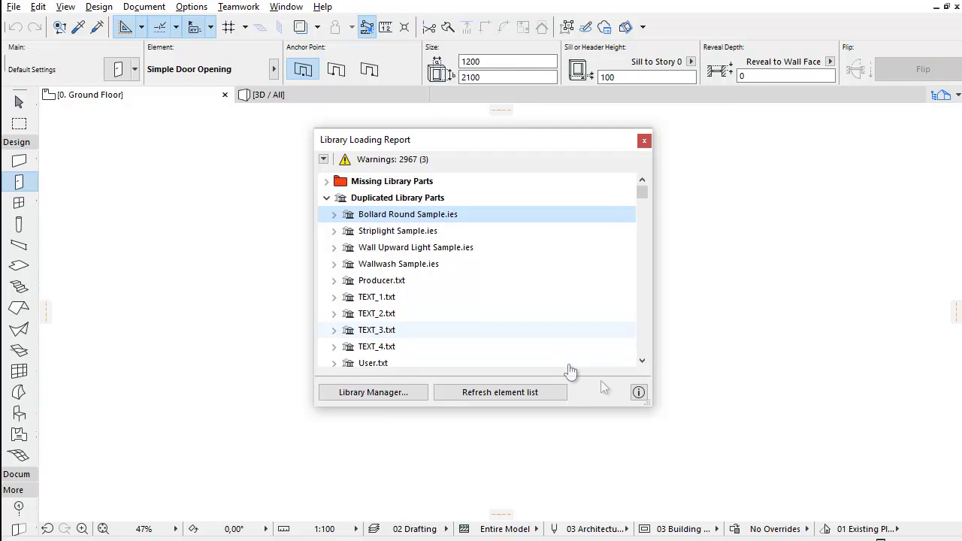
{"action": "left_click", "coordinate": [638, 392]}
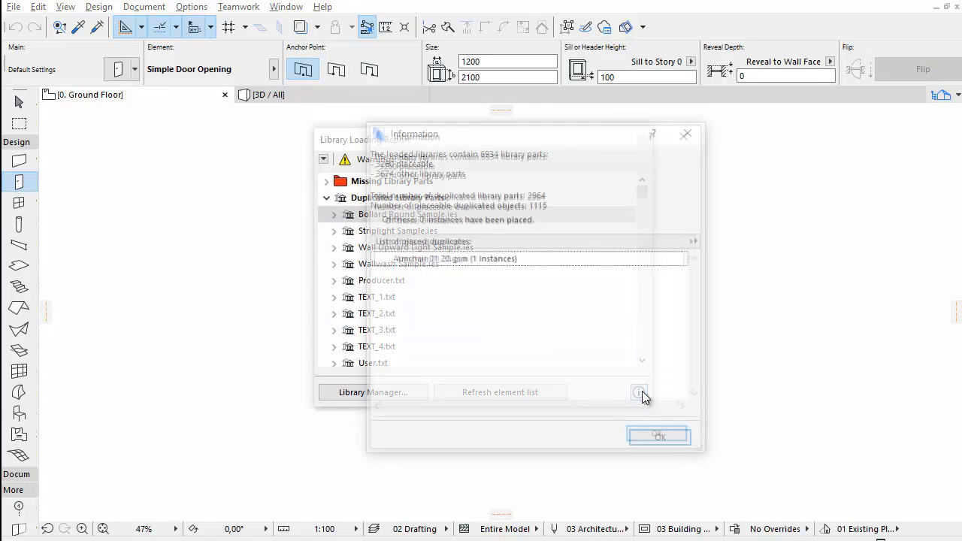
{"action": "left_click", "coordinate": [662, 439]}
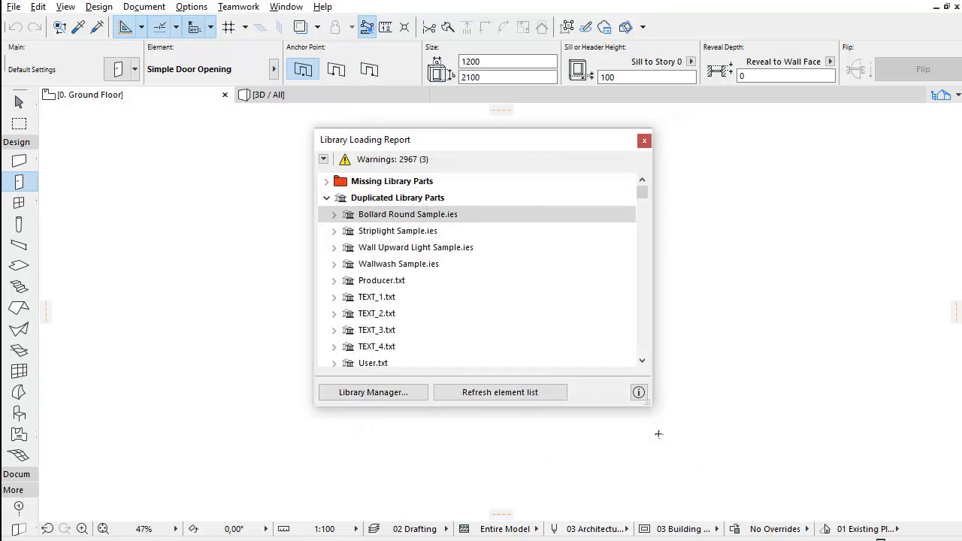
{"action": "left_click", "coordinate": [416, 393]}
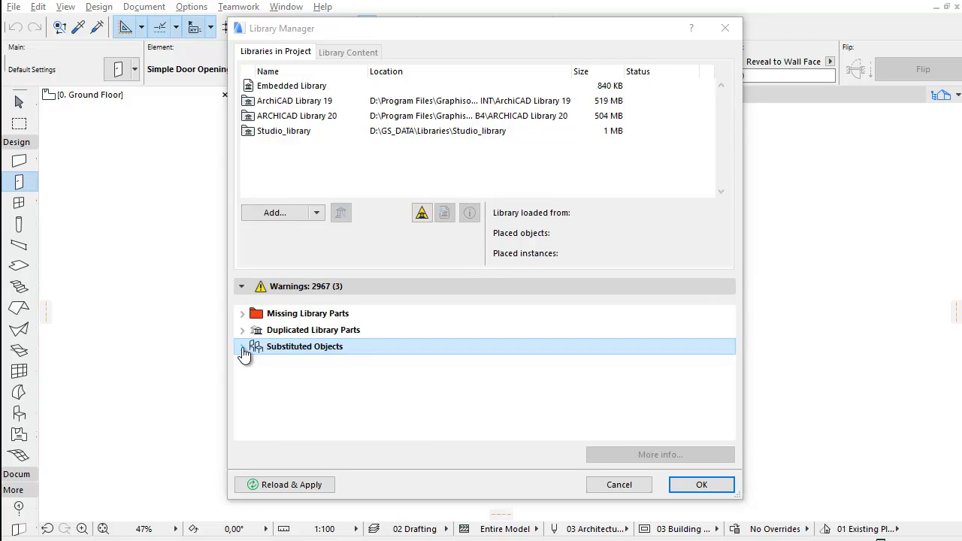
Inspect substituted Armchair 01 20.gsm and missing Temp_library Door_1, then view ArchiCAD Library 19's details.
{"action": "left_click", "coordinate": [242, 348]}
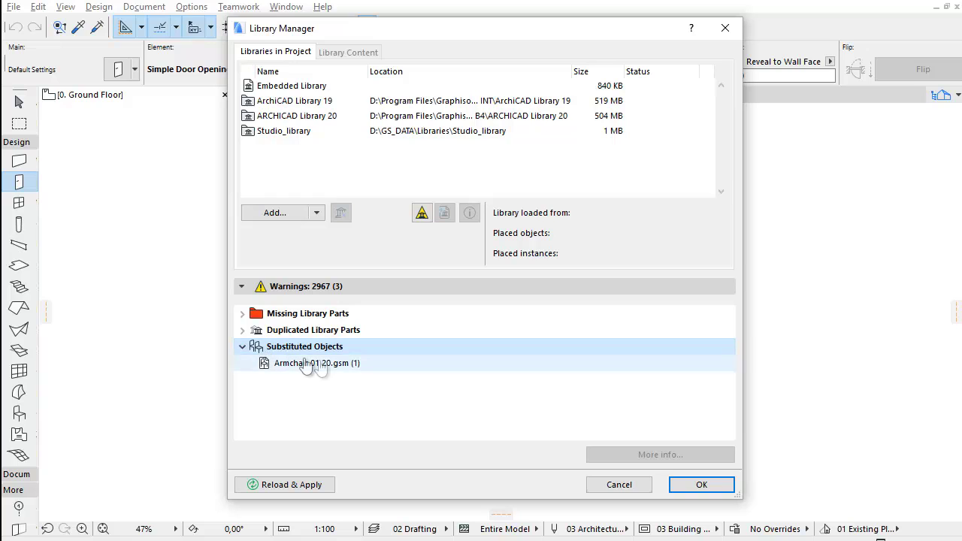
{"action": "left_click", "coordinate": [353, 366]}
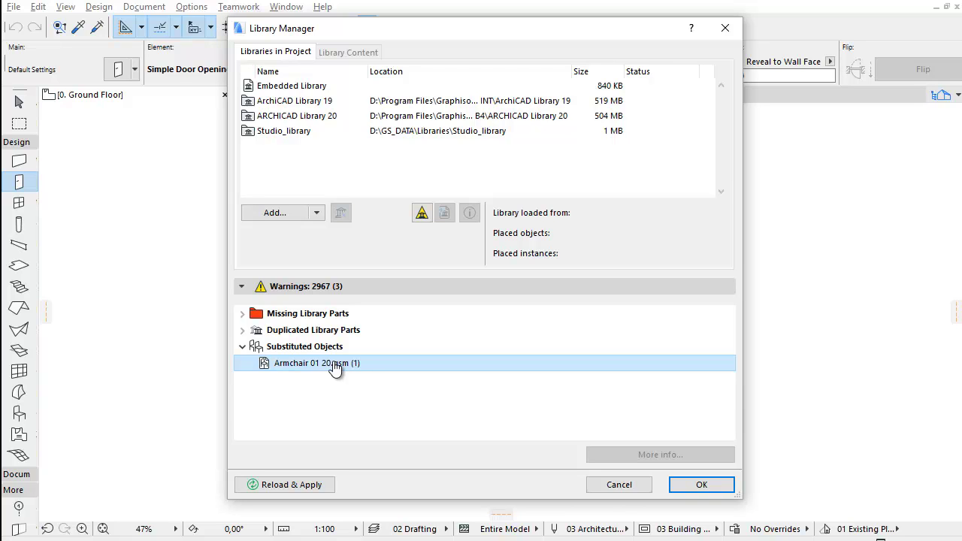
{"action": "left_click", "coordinate": [241, 314]}
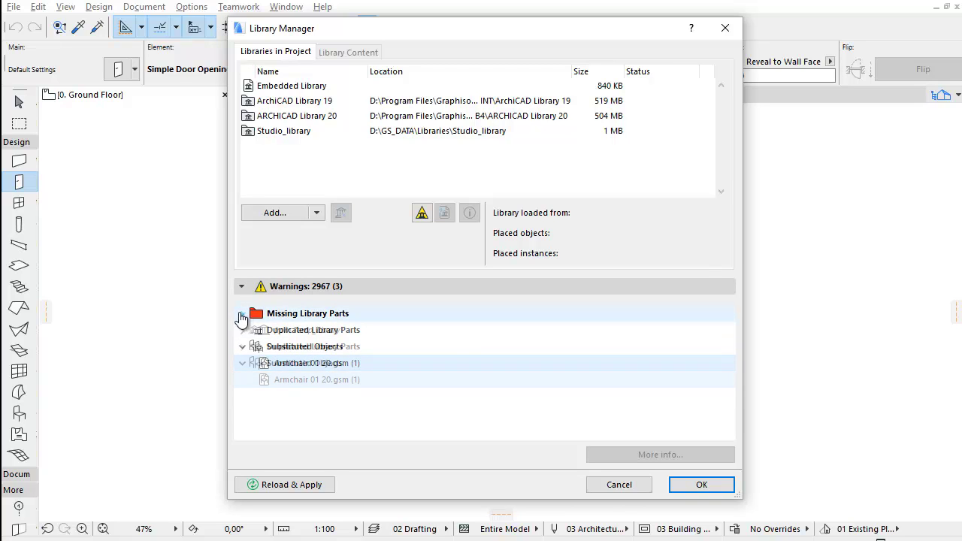
{"action": "left_click", "coordinate": [250, 330]}
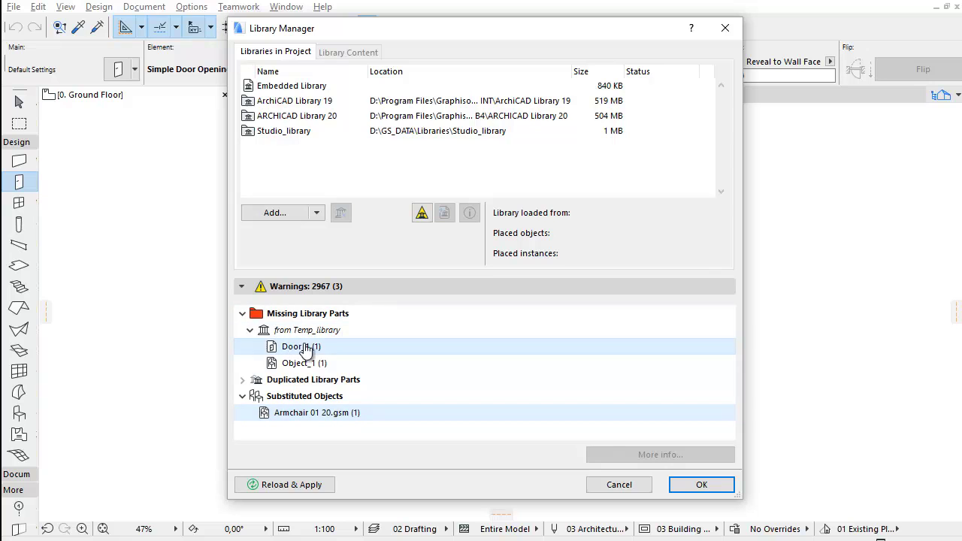
{"action": "left_click", "coordinate": [307, 350]}
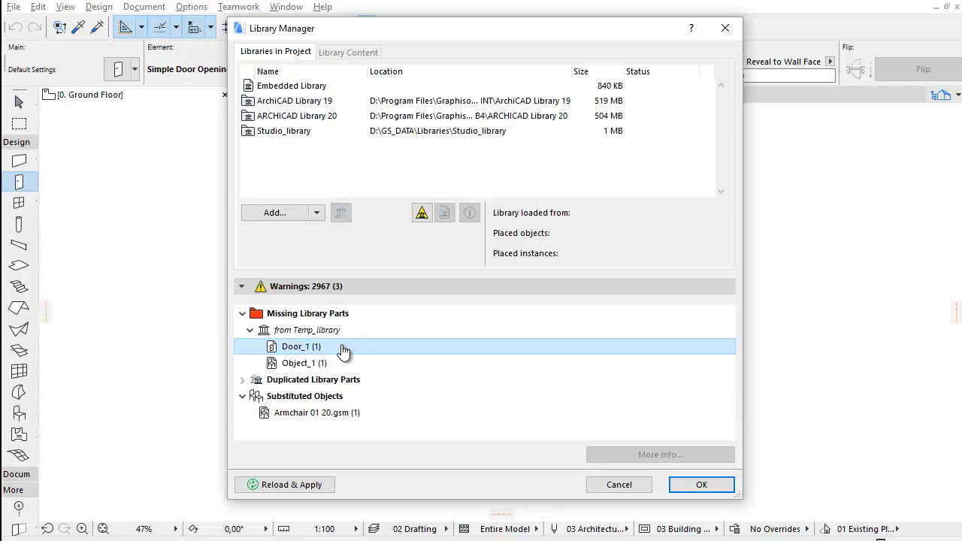
{"action": "left_click", "coordinate": [312, 103]}
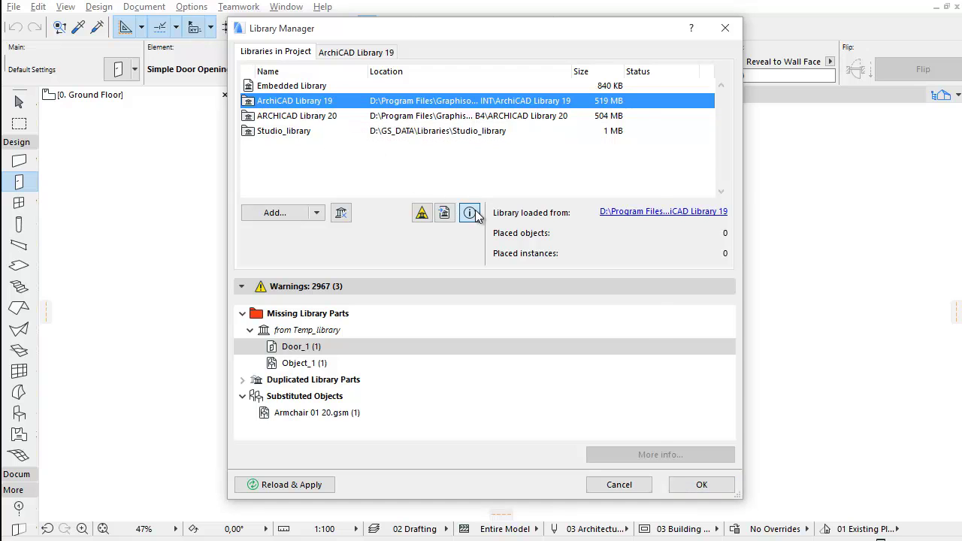